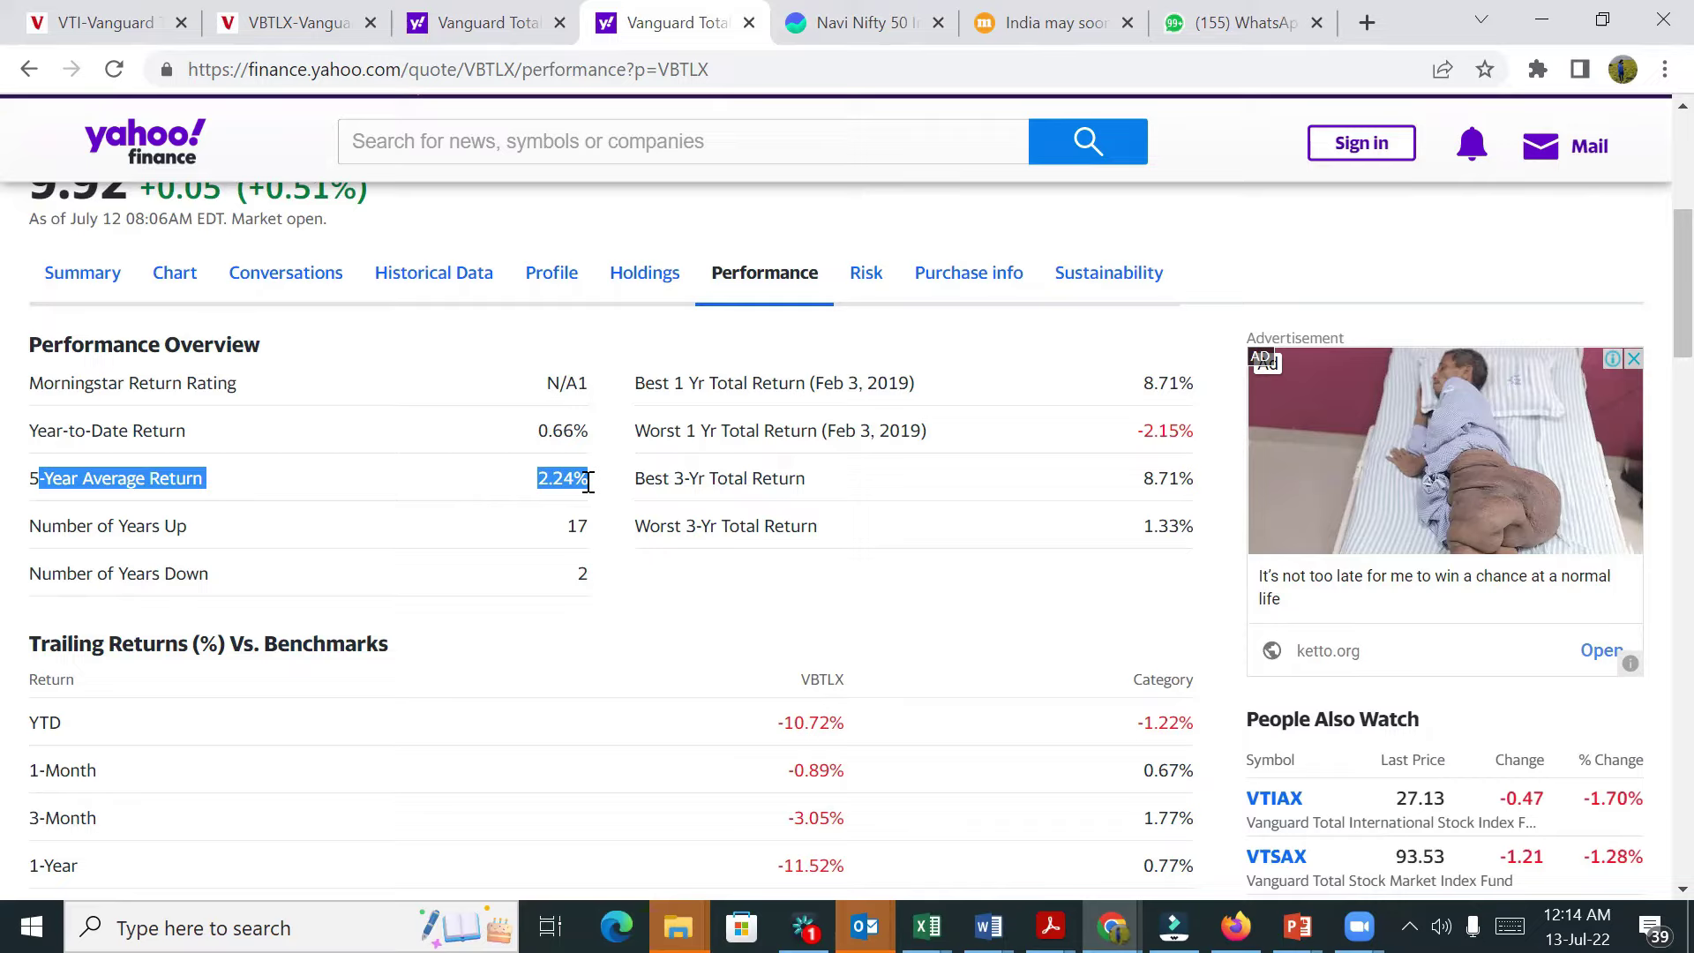
Examine the VBTLX performance overview, highlighting the rows from year-to-date return through number of years up.
{"action": "left_click", "coordinate": [472, 505]}
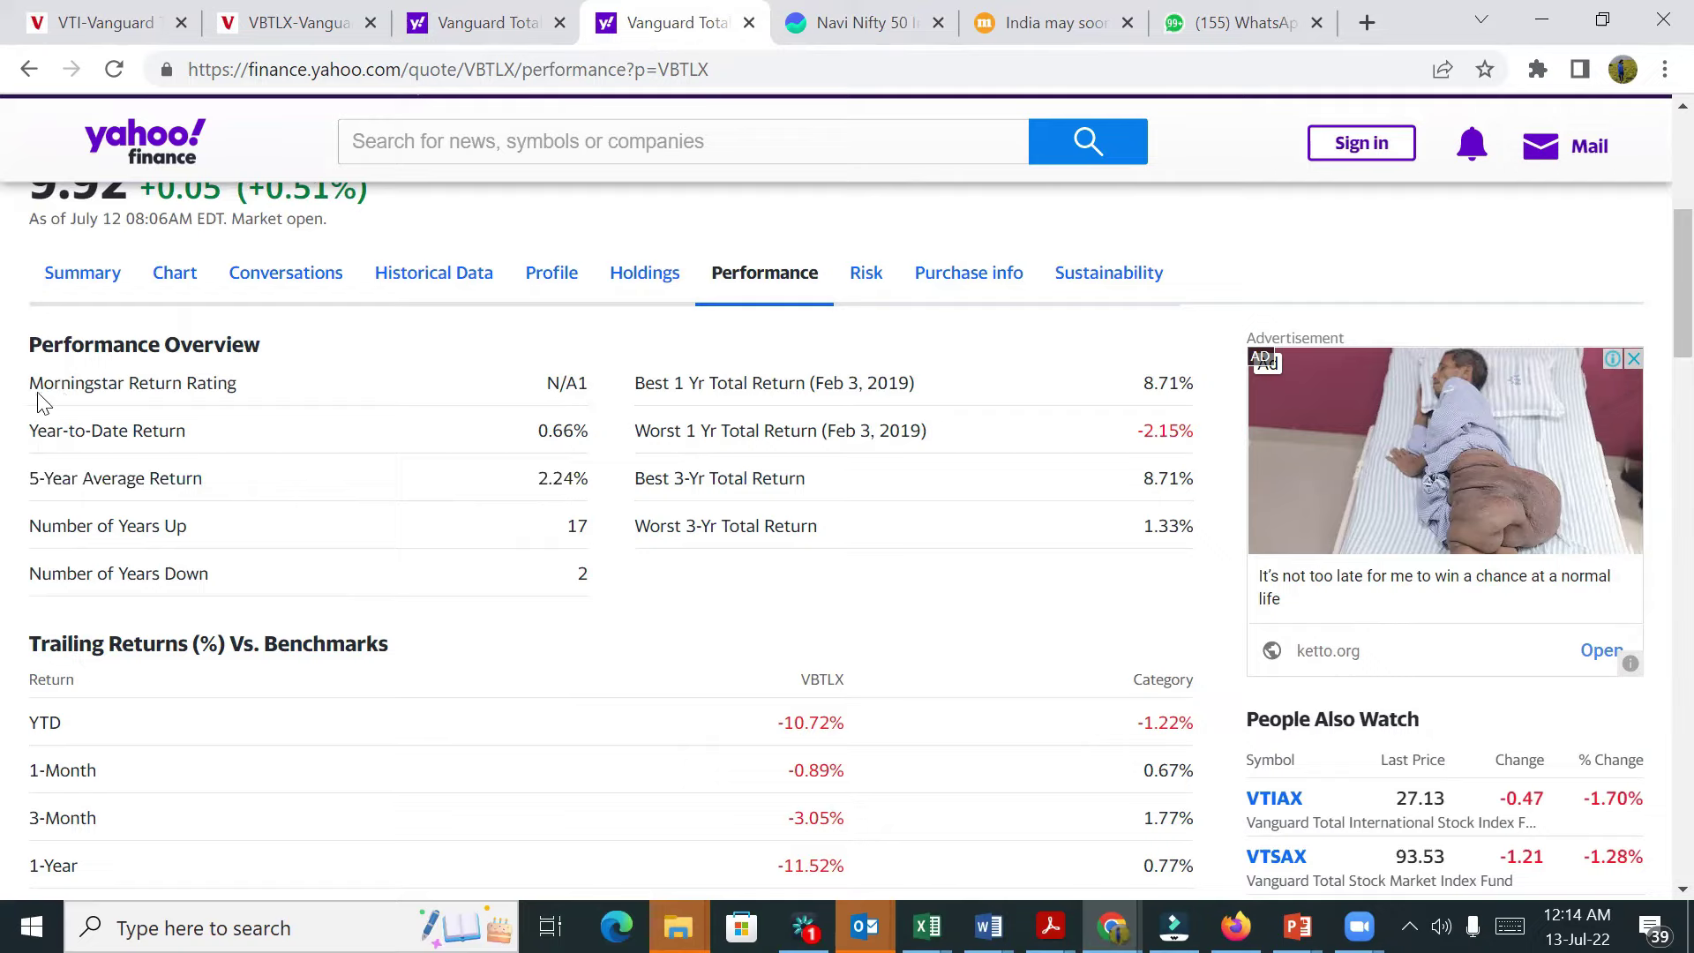
{"action": "left_click_drag", "start_coordinate": [521, 430], "coordinate": [600, 584]}
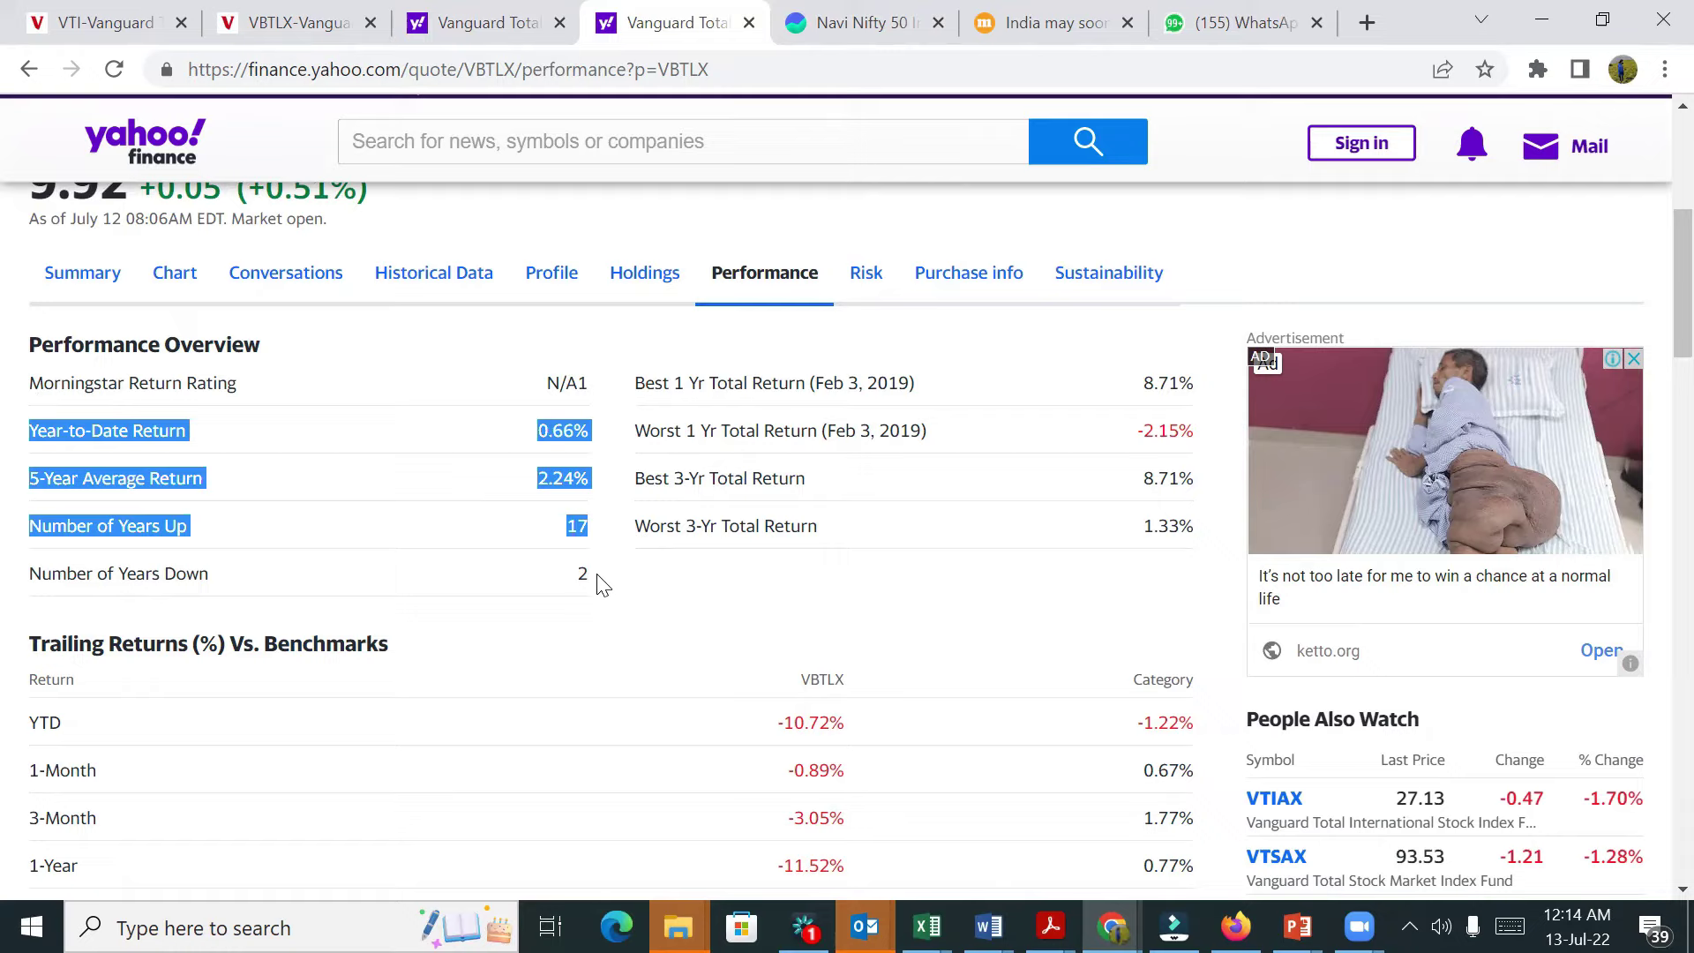
{"action": "right_click", "coordinate": [1643, 358]}
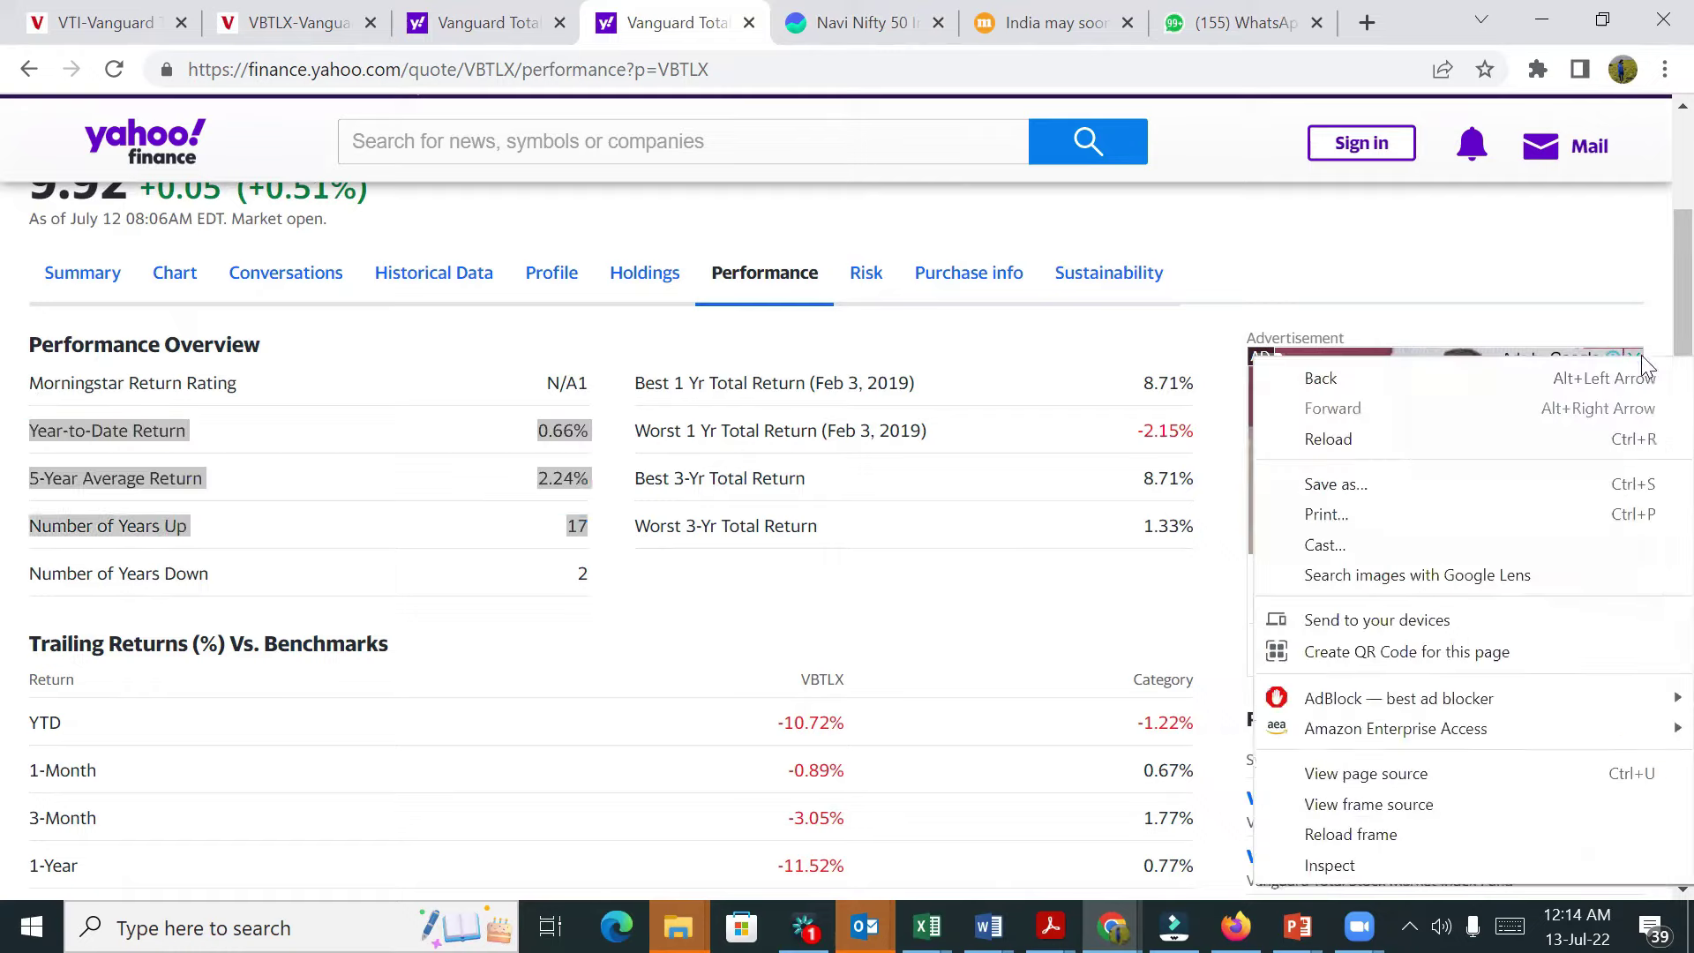
{"action": "left_click", "coordinate": [1016, 562]}
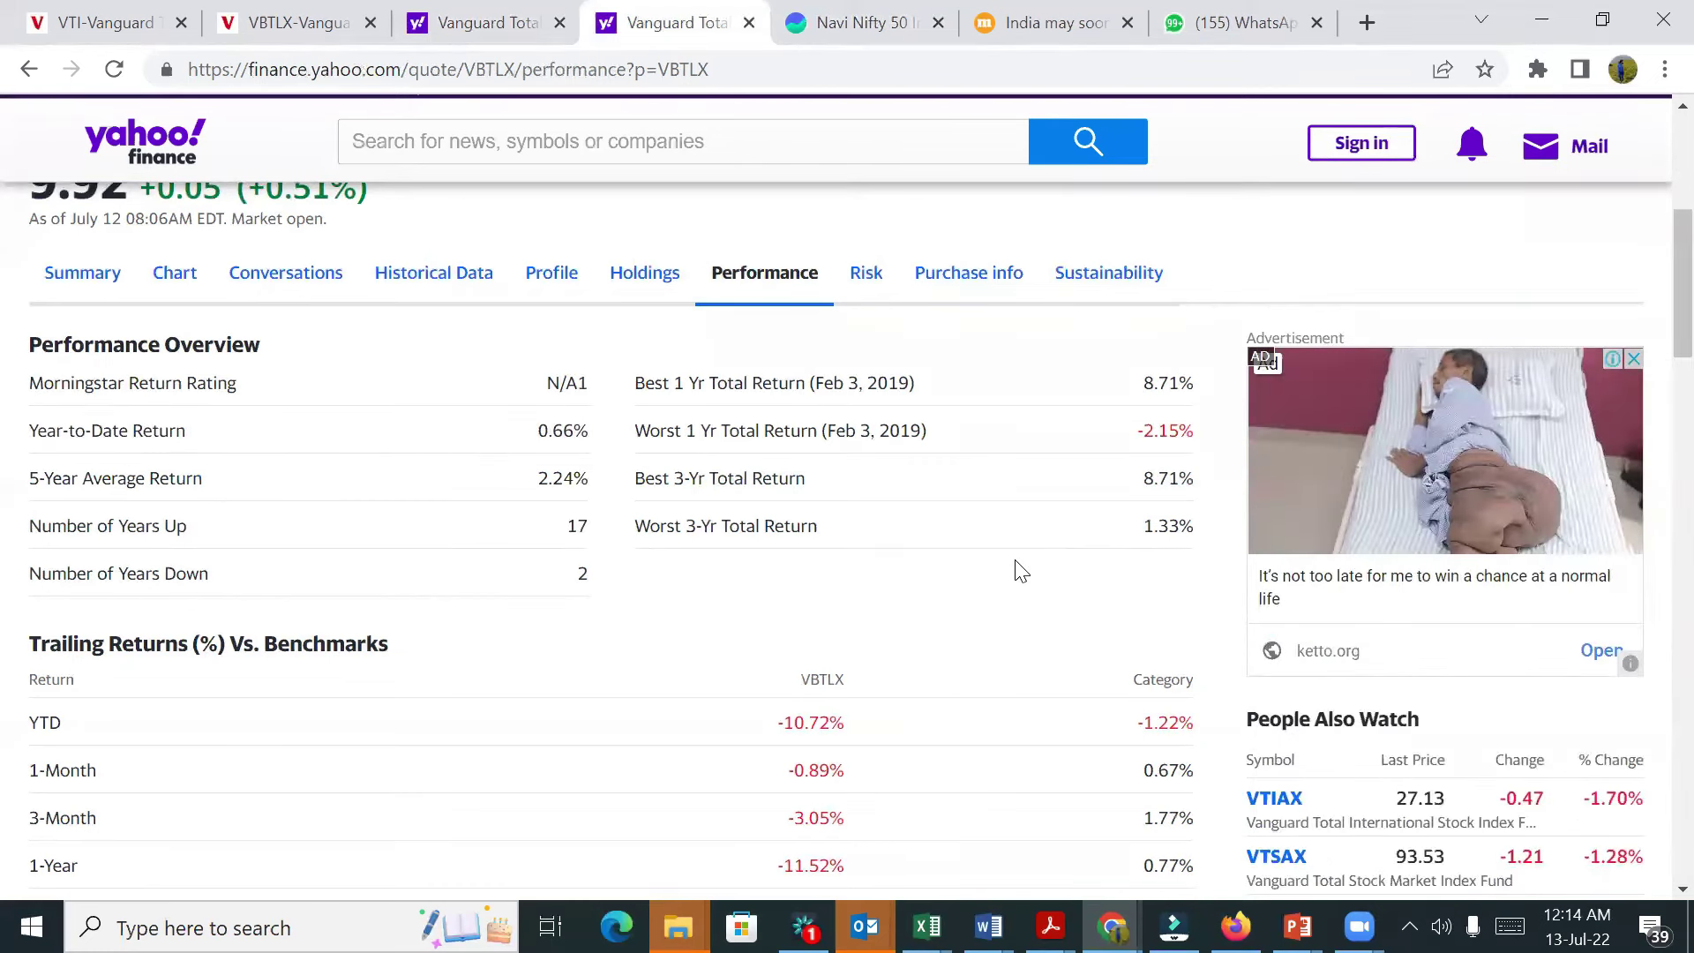
{"action": "scroll", "coordinate": [967, 623], "scroll_direction": "down", "scroll_amount": 1}
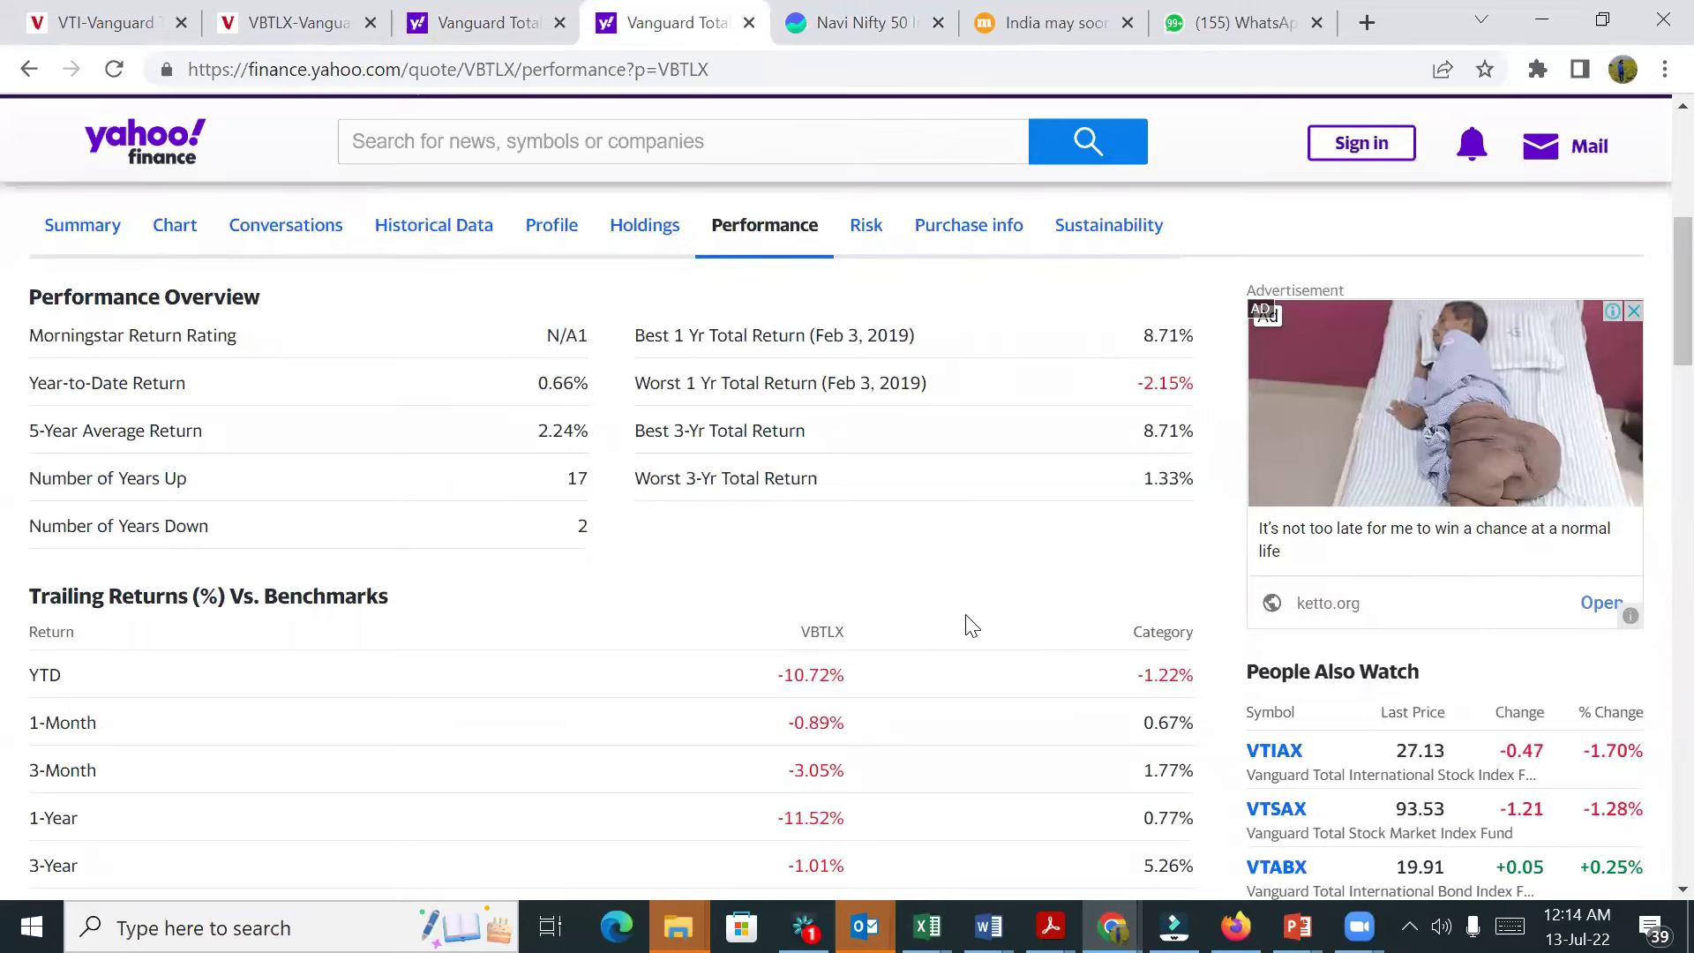
{"action": "scroll", "coordinate": [971, 625], "scroll_direction": "up", "scroll_amount": 2}
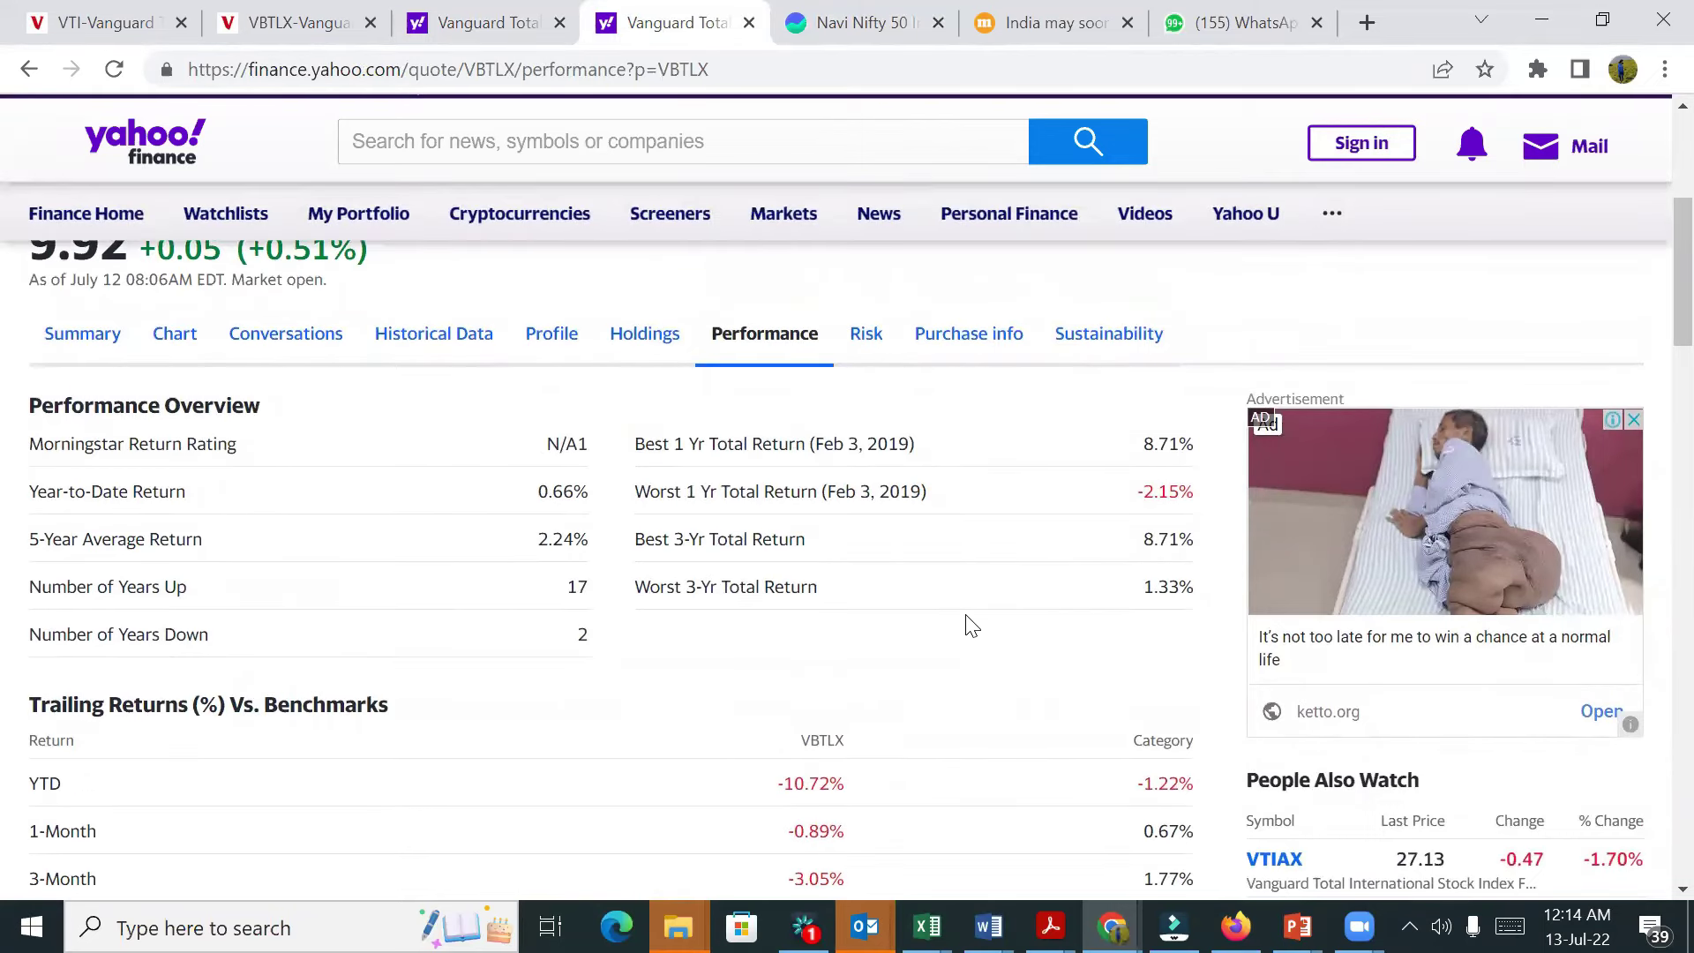
Switch to the impact-of-mutual-fund-expense-ratios1 workbook in Excel and go to the monthly expenses value on Sheet1.
{"action": "key", "text": "alt+Tab"}
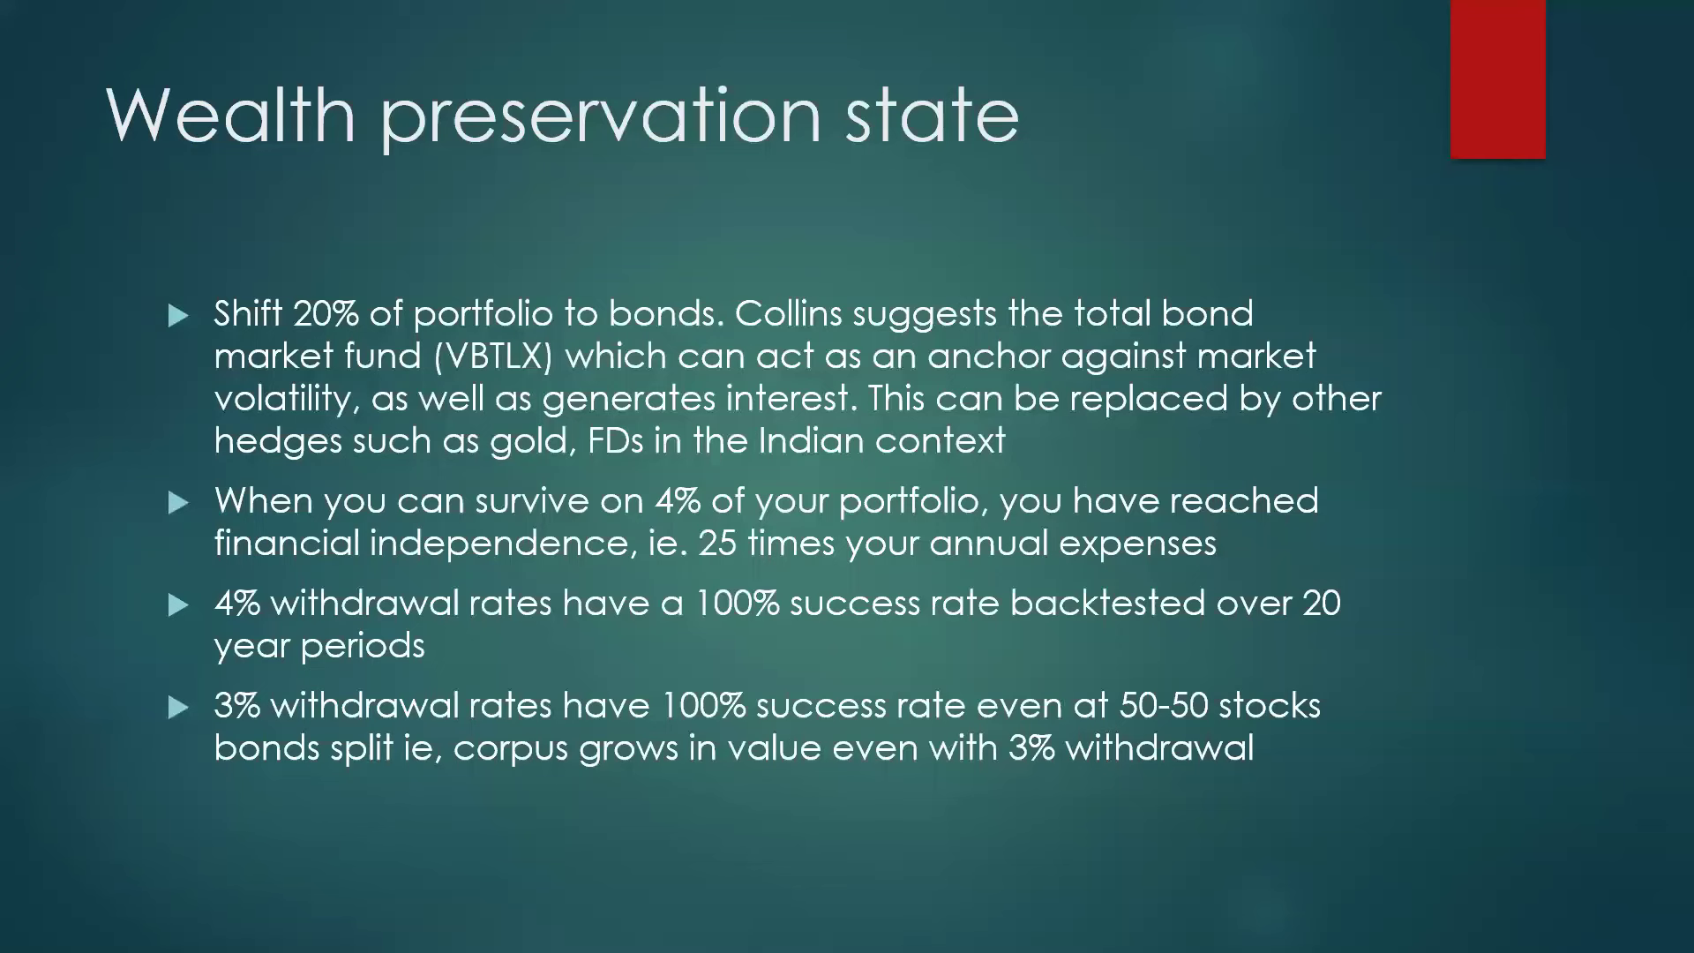
{"action": "key", "text": "alt+Tab"}
{"action": "key", "text": "alt+Tab"}
{"action": "key", "text": "Down"}
{"action": "key", "text": "Left"}
{"action": "key", "text": "Left"}
{"action": "key", "text": "Right"}
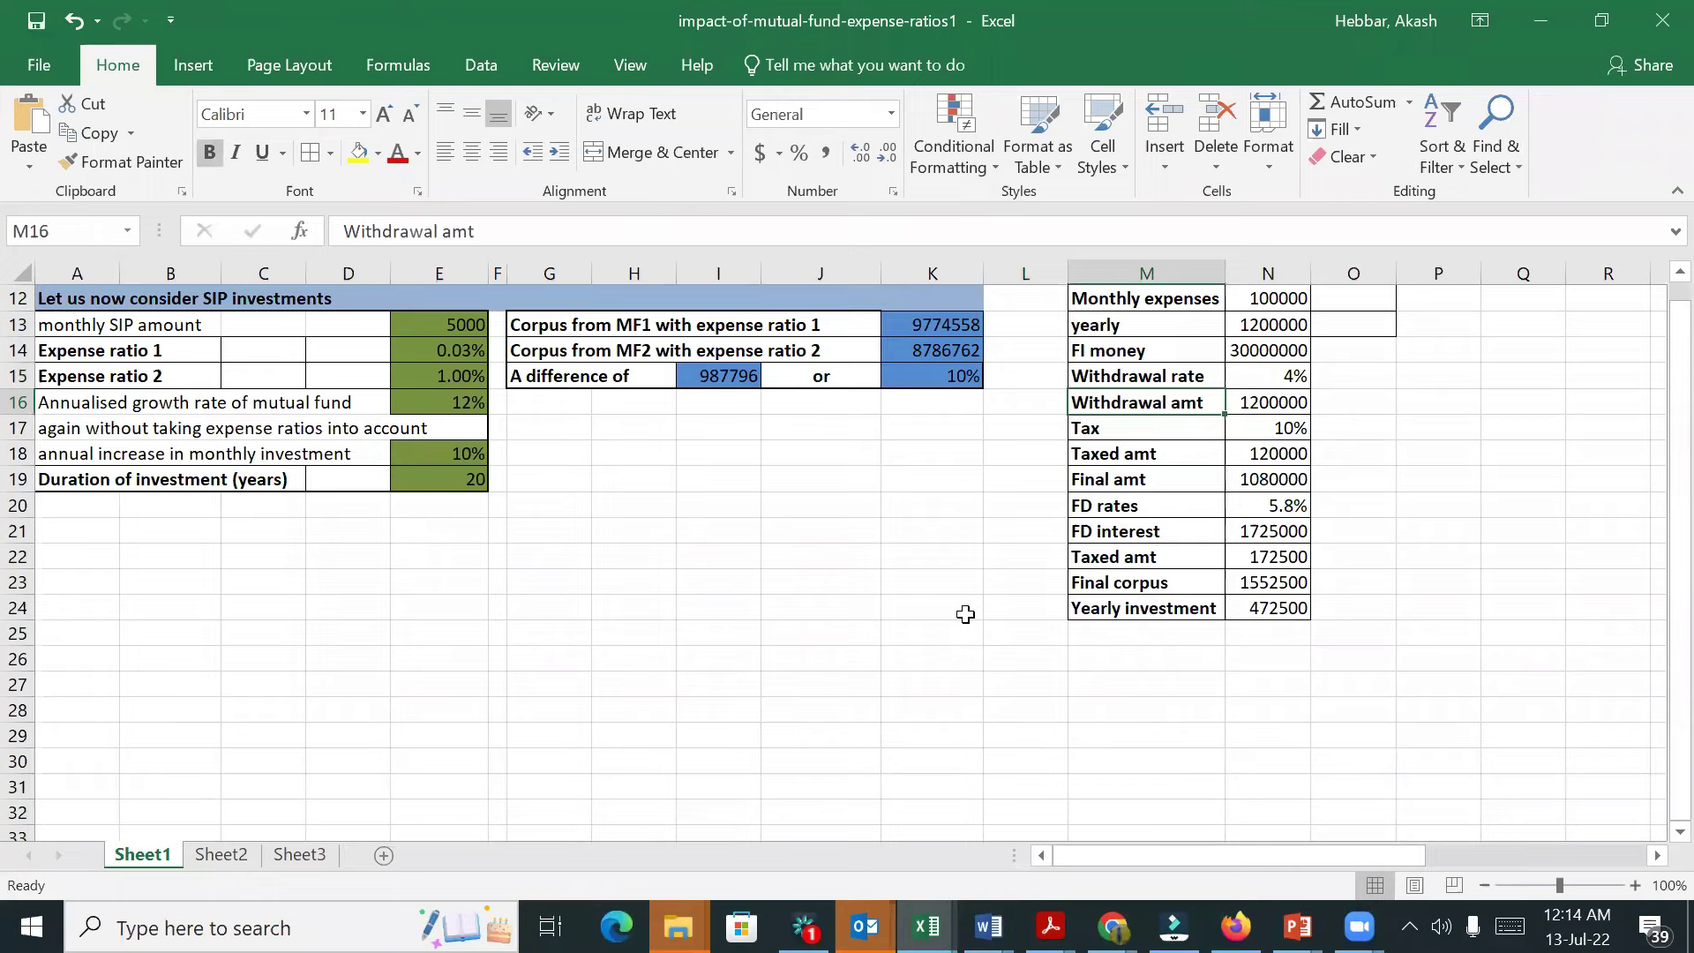
{"action": "key", "text": "Up"}
{"action": "key", "text": "Up"}
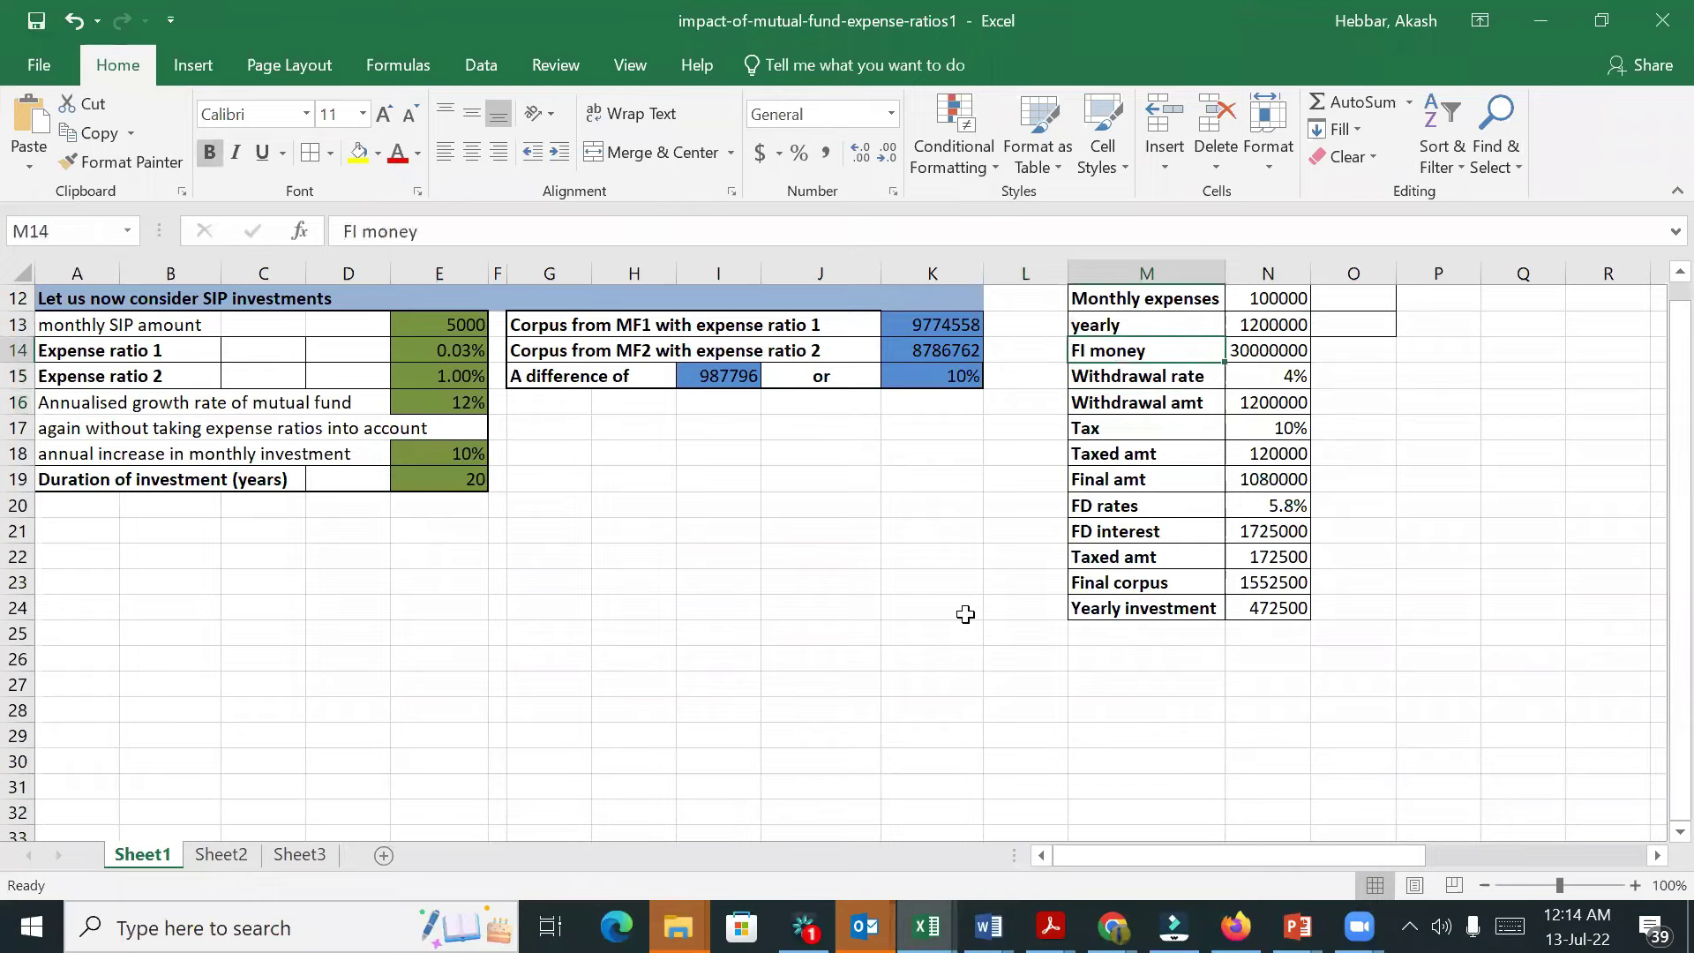
{"action": "key", "text": "Right"}
{"action": "key", "text": "Up"}
{"action": "key", "text": "Up"}
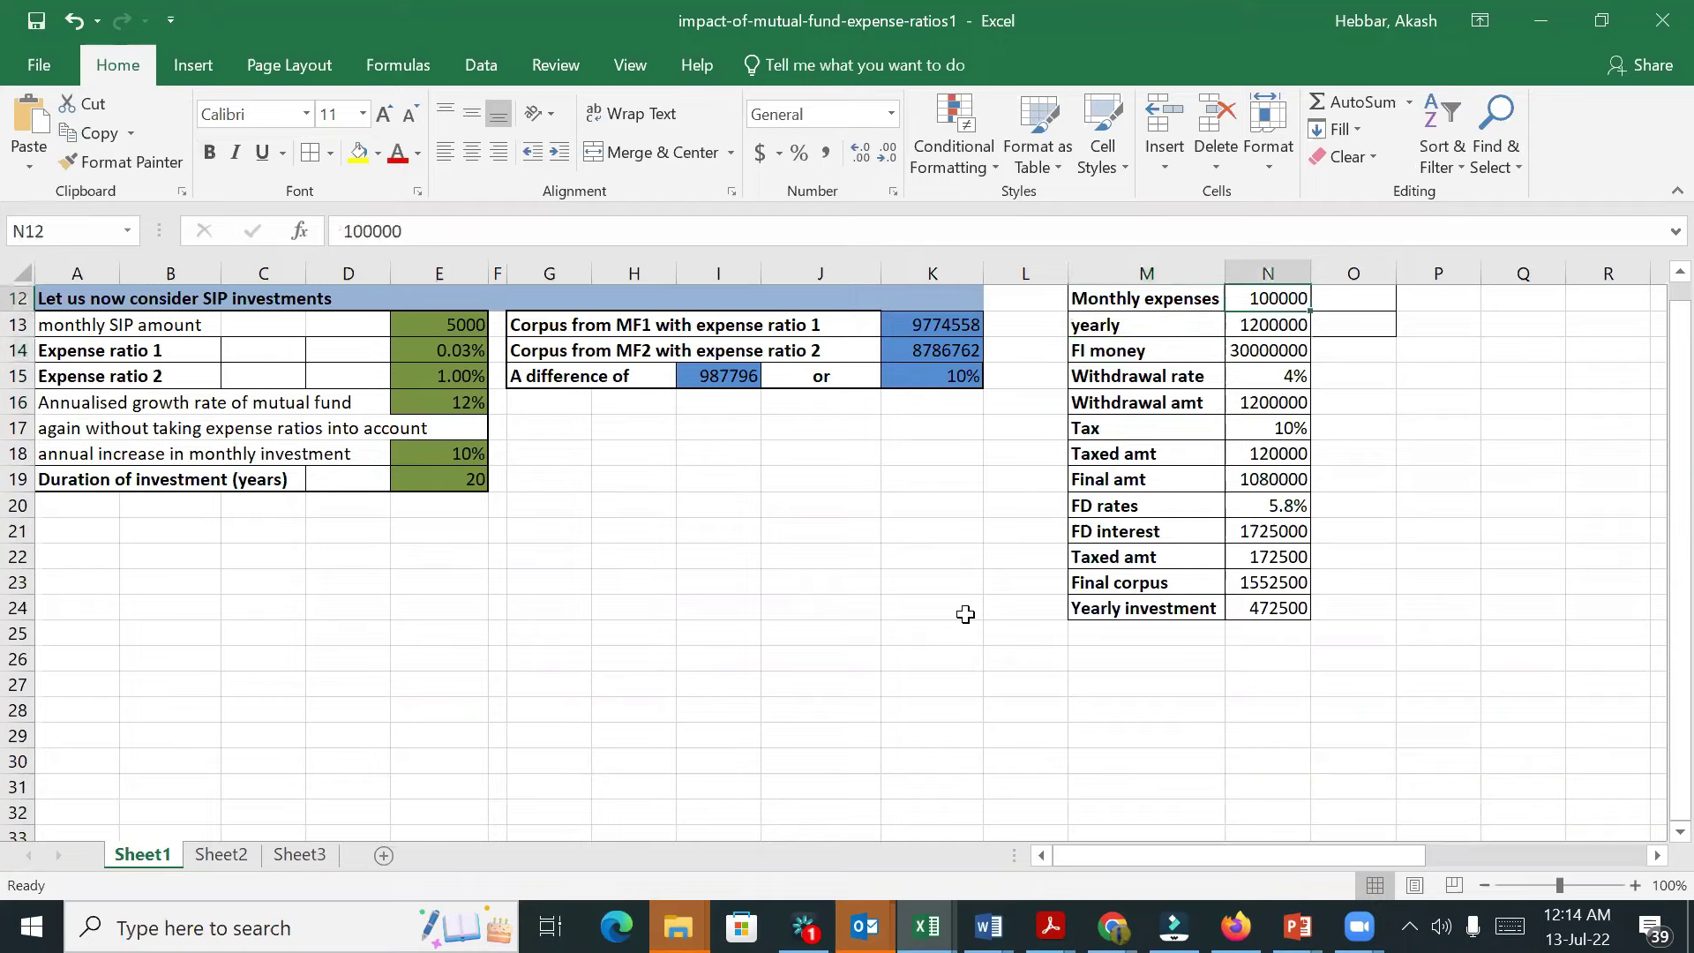
Review the formulas for FI money, withdrawal rate and amount, tax, taxed amount and final amount in column N.
{"action": "key", "text": "Down"}
{"action": "key", "text": "Down"}
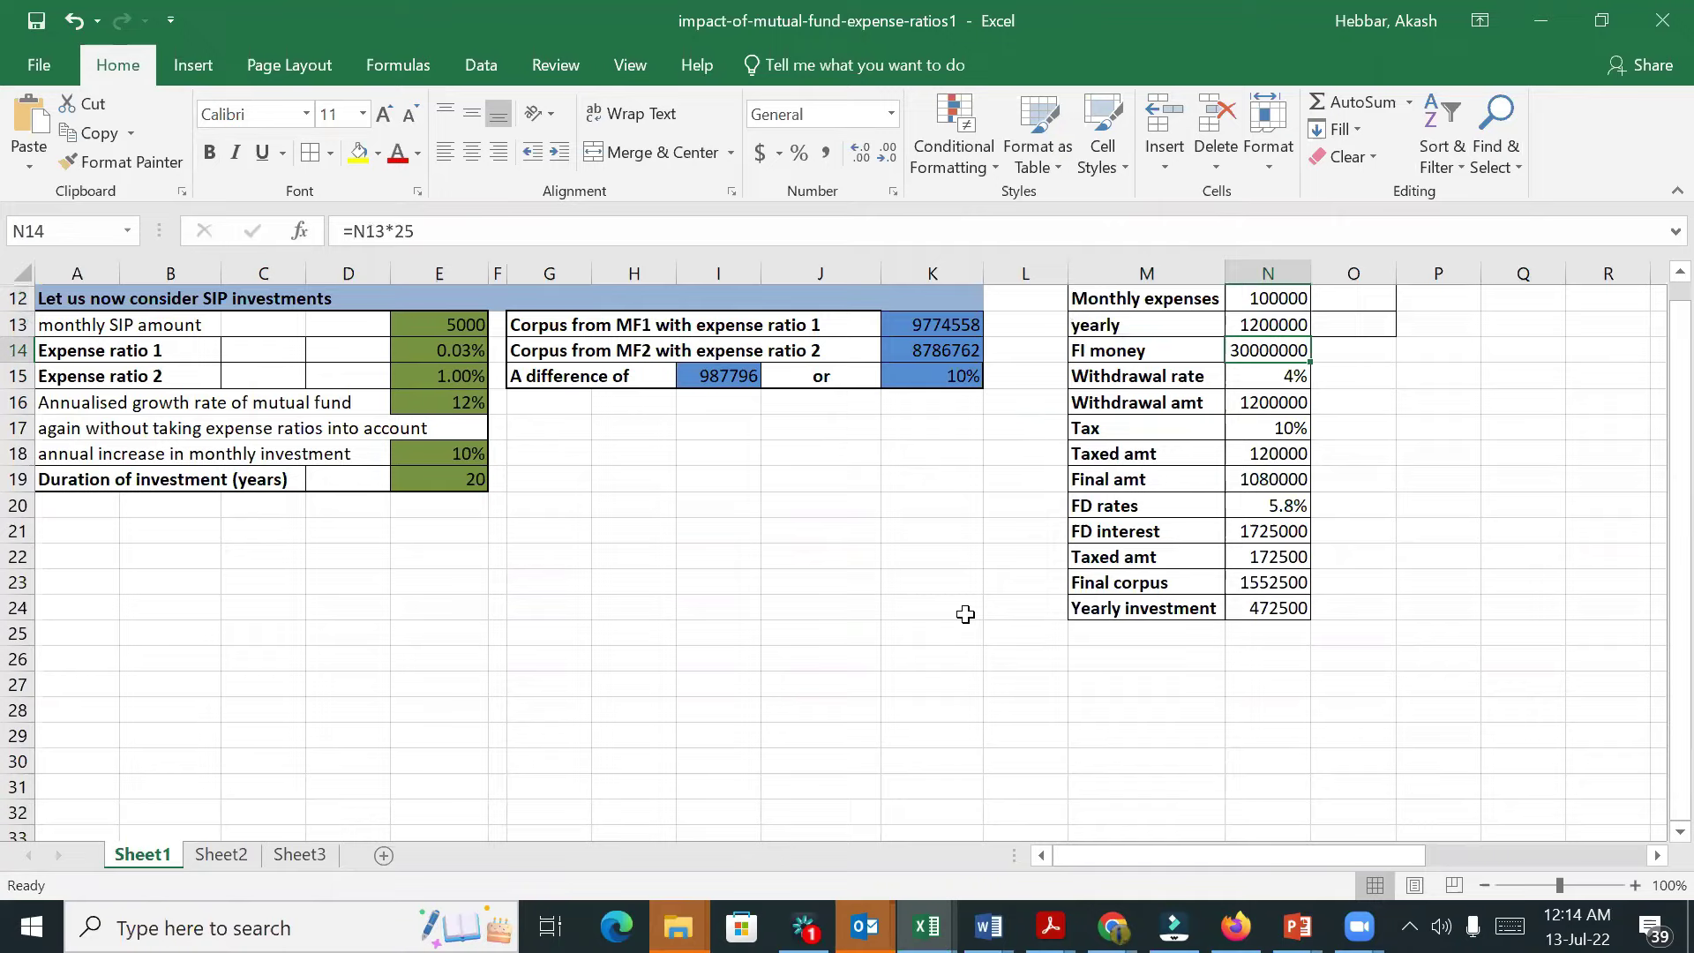
{"action": "key", "text": "Down"}
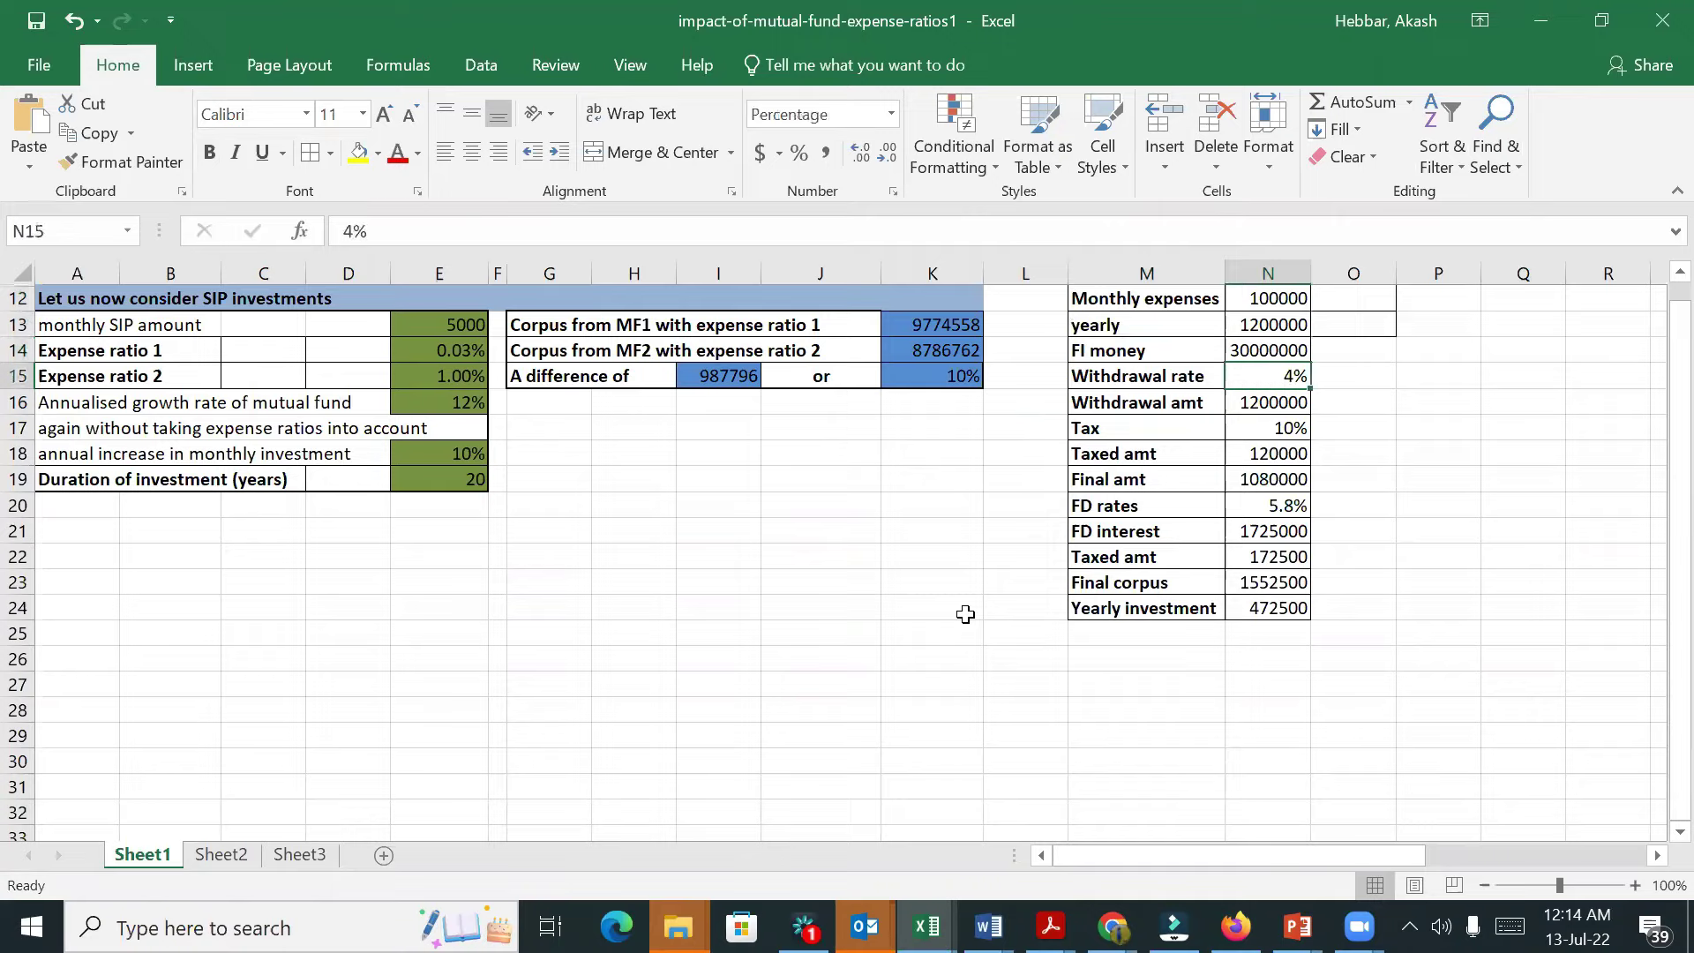
{"action": "key", "text": "Down"}
{"action": "key", "text": "Up"}
{"action": "key", "text": "Up"}
{"action": "key", "text": "Down"}
{"action": "key", "text": "Down"}
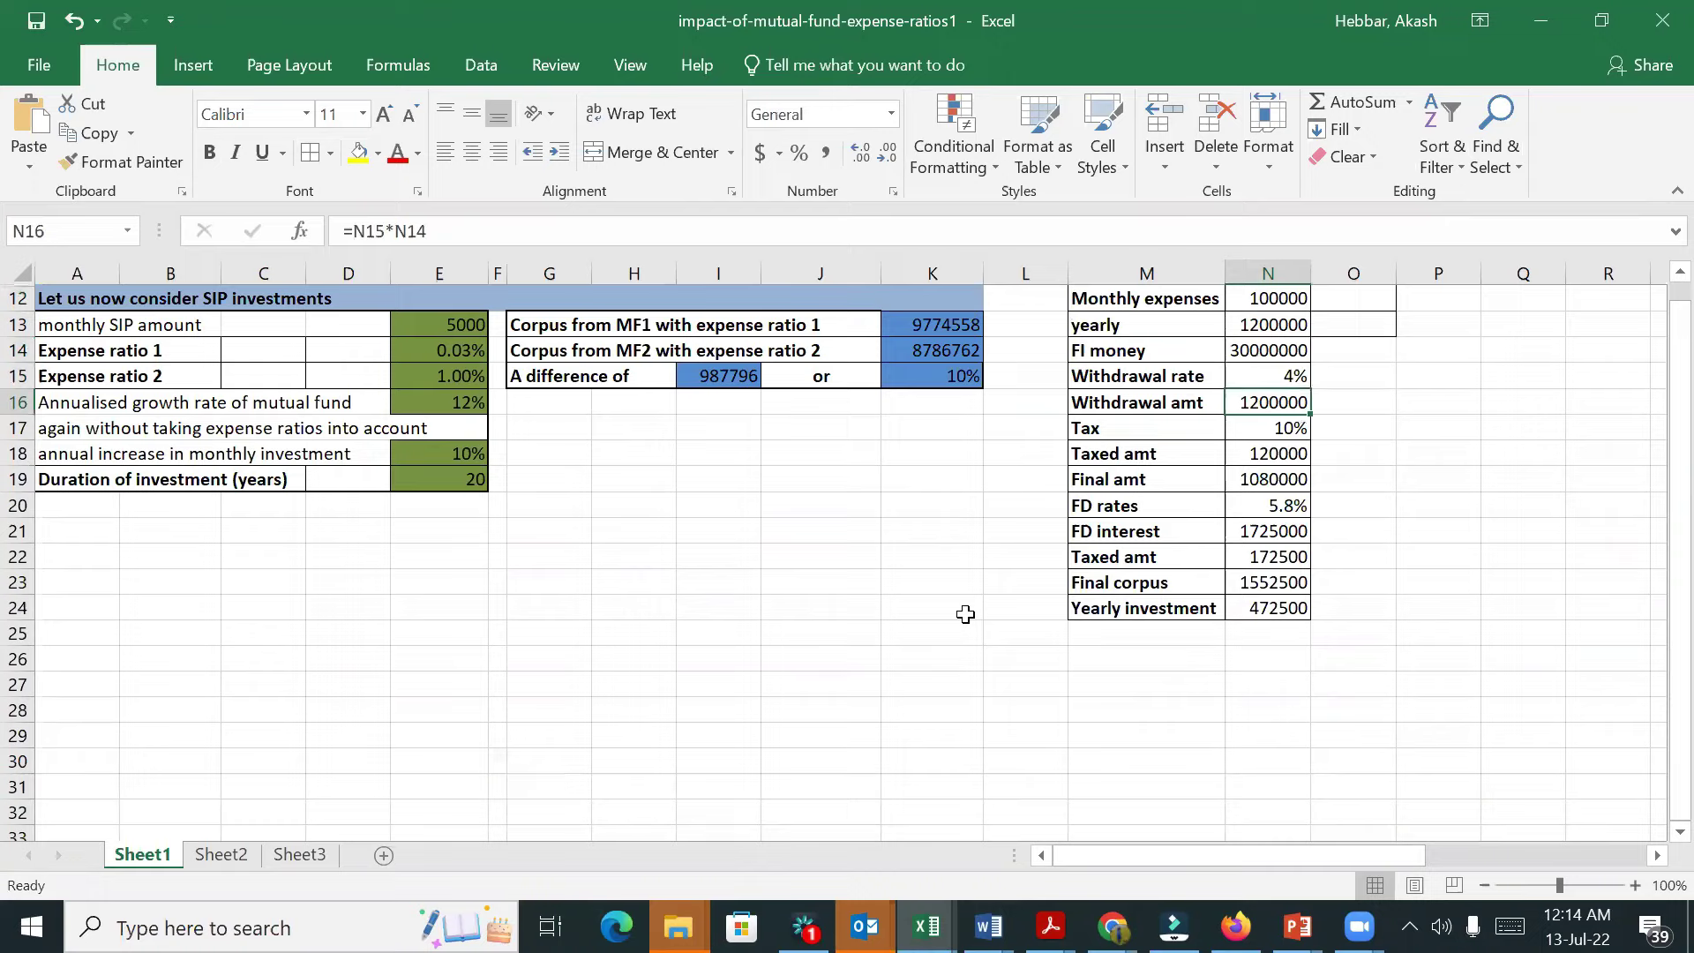
{"action": "key", "text": "Down"}
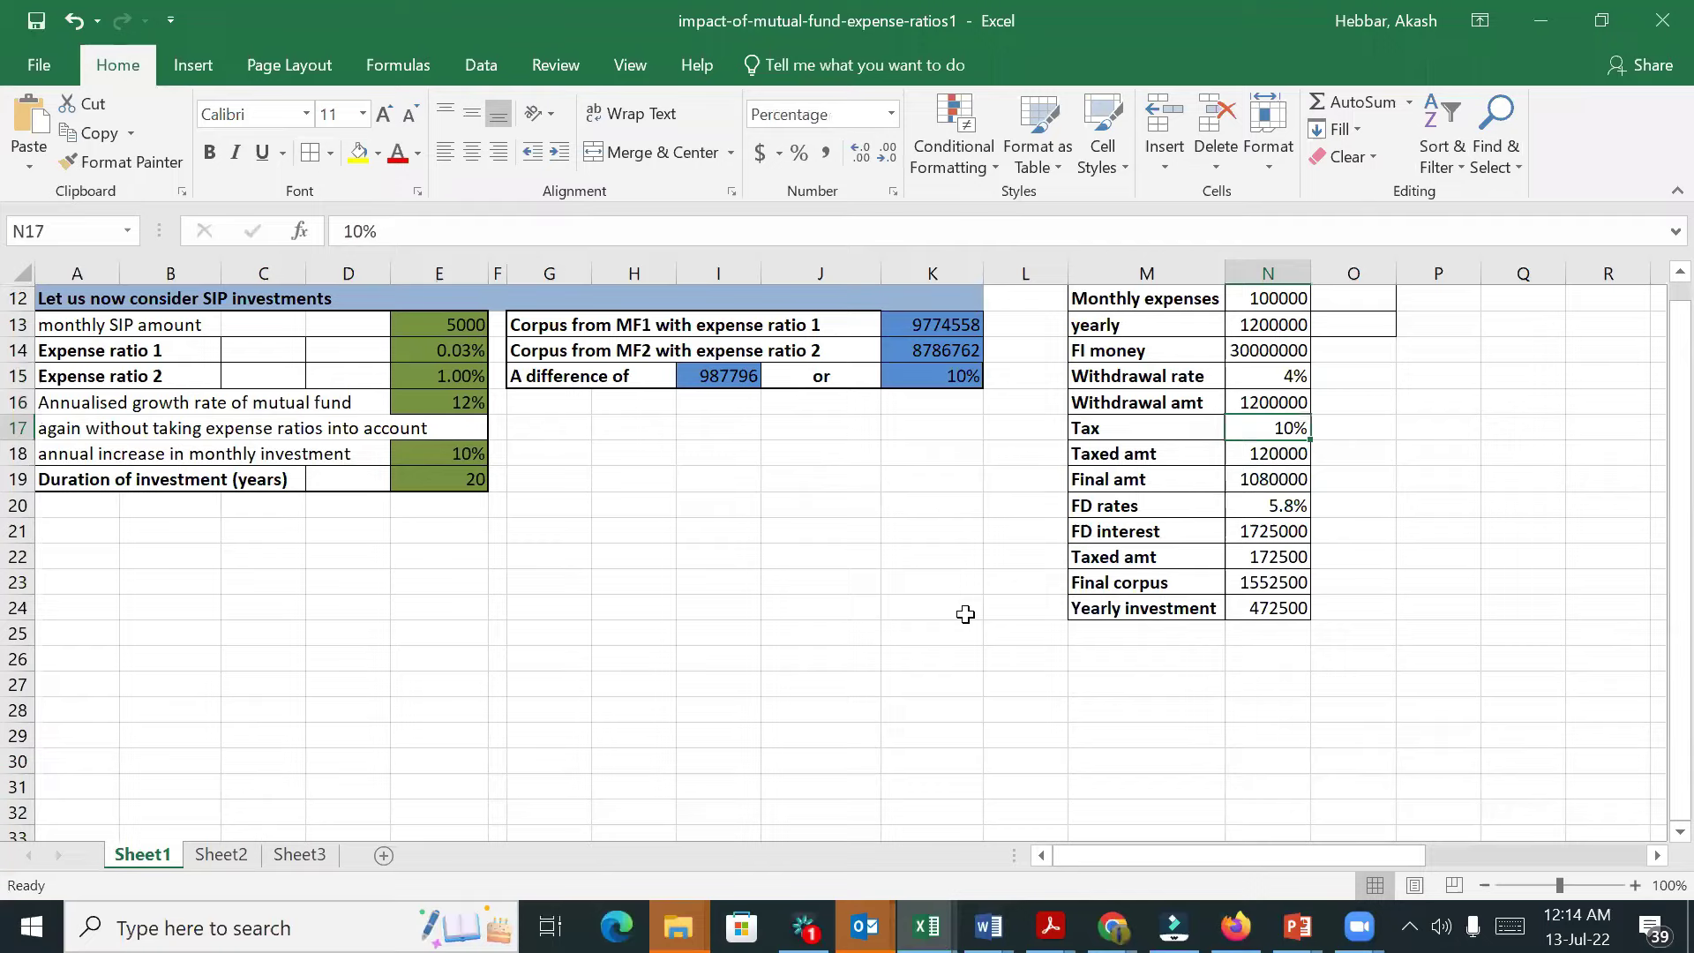
{"action": "key", "text": "Down"}
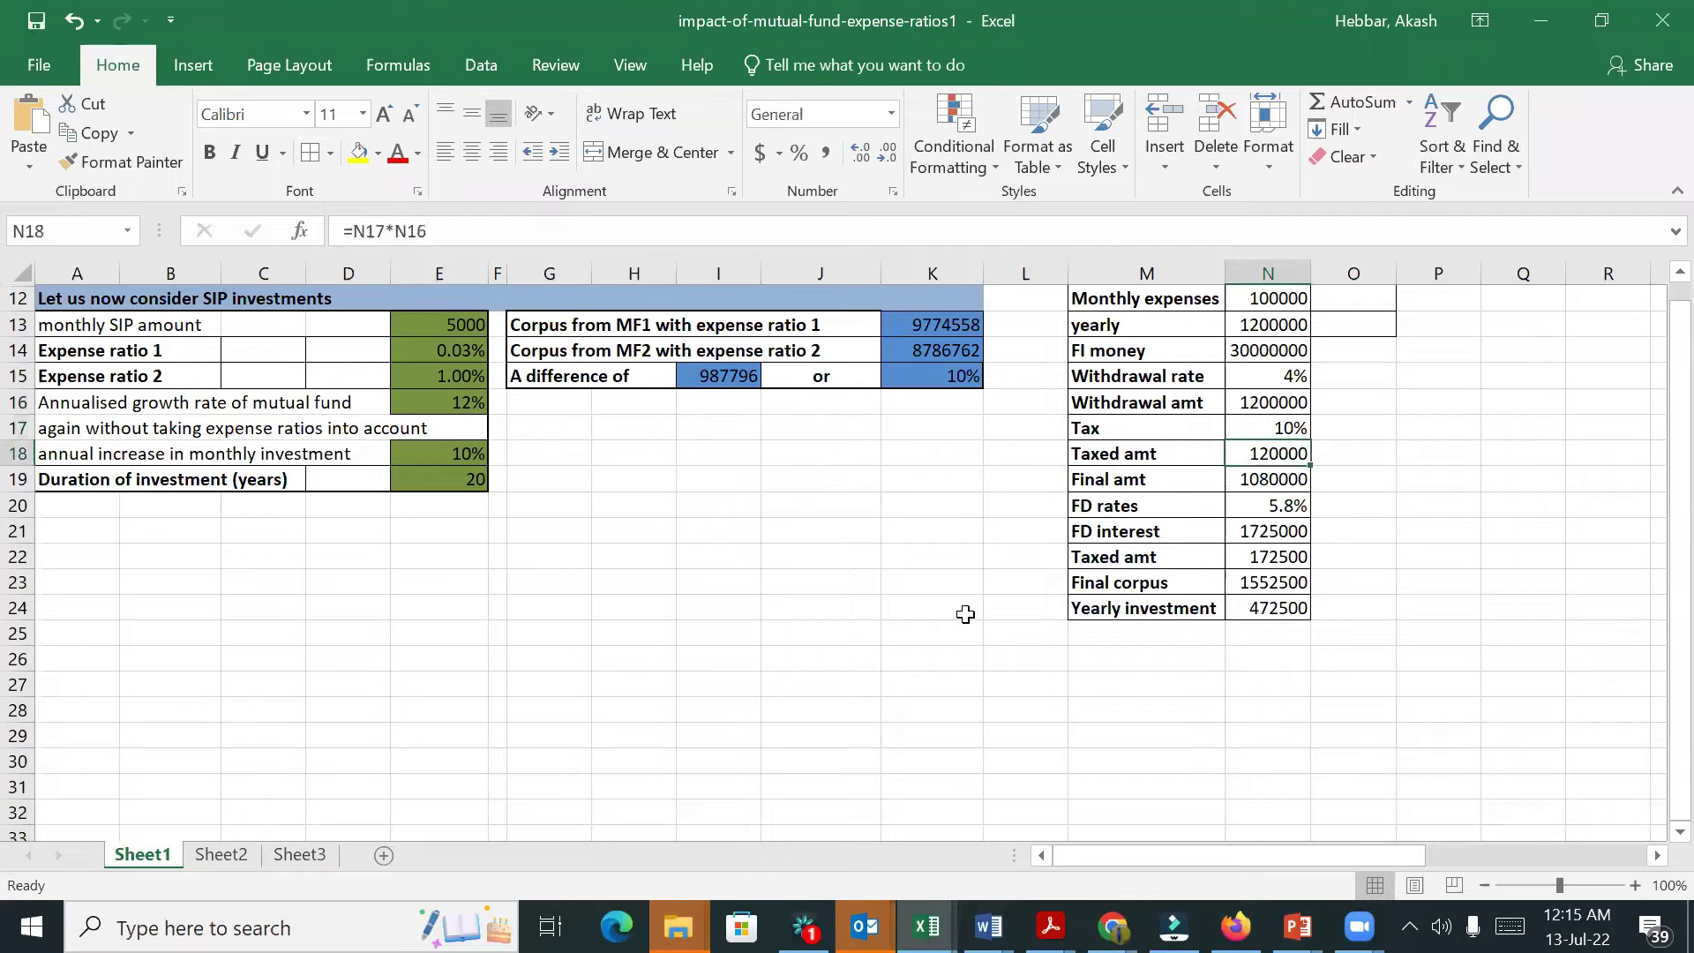
{"action": "key", "text": "Down"}
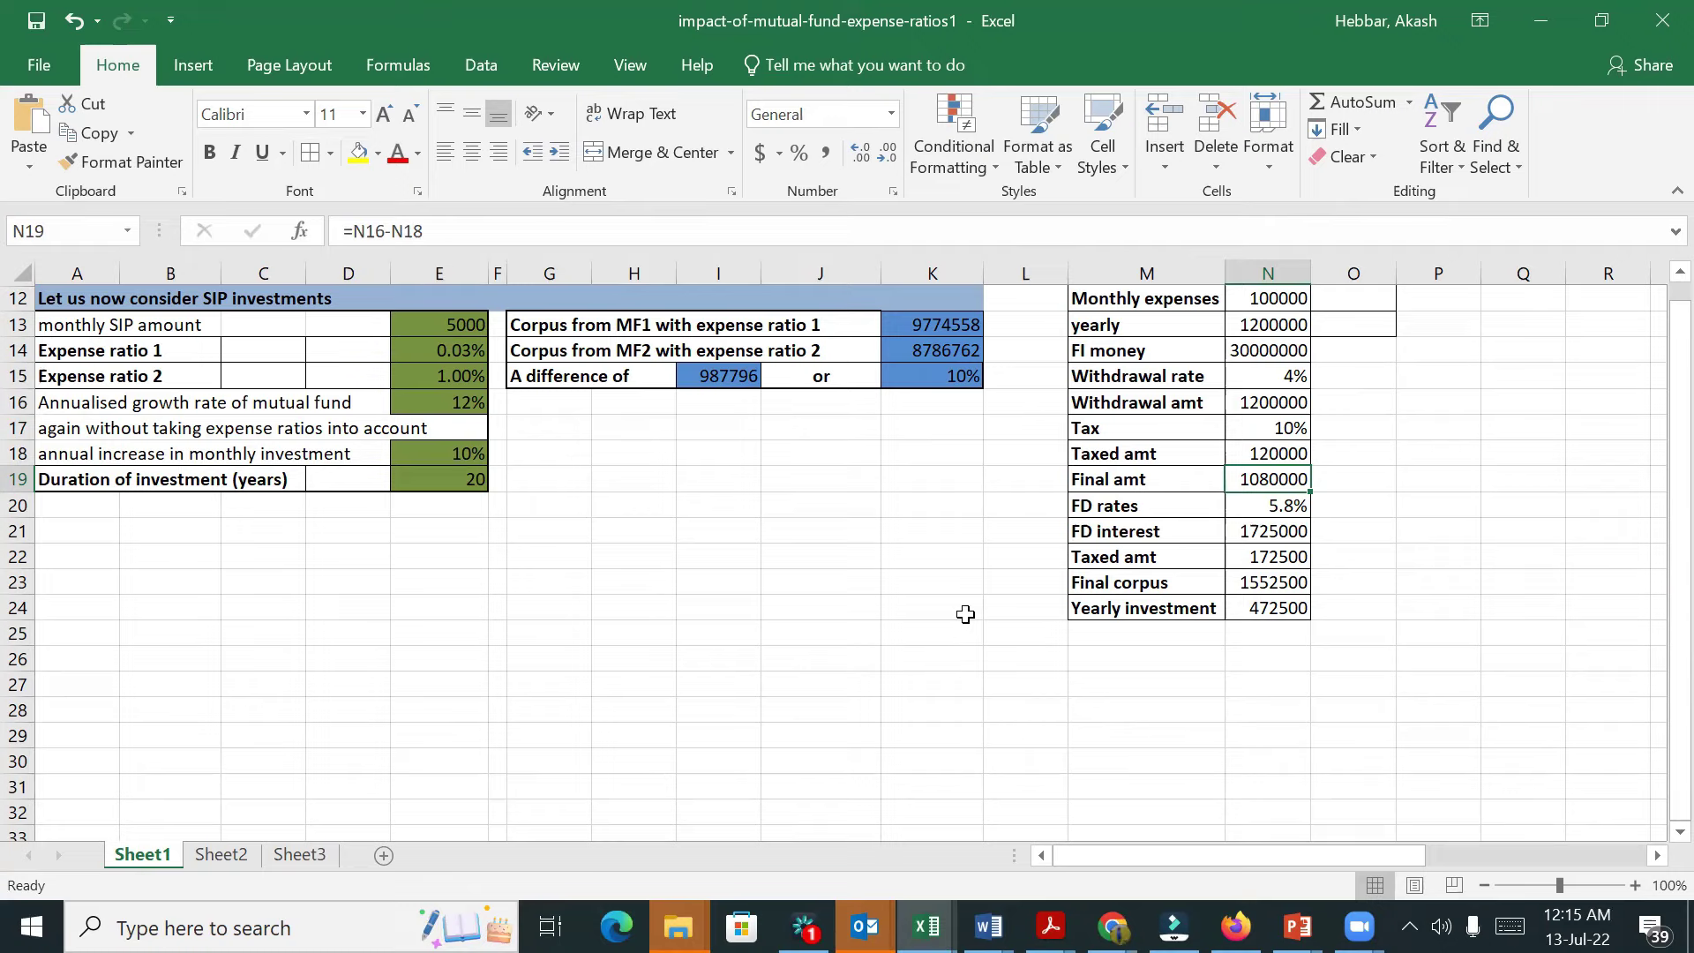
Review the fixed-deposit cells in column N, from the FD rate and interest down to the yearly investment.
{"action": "key", "text": "Down"}
{"action": "key", "text": "Down"}
{"action": "key", "text": "Up"}
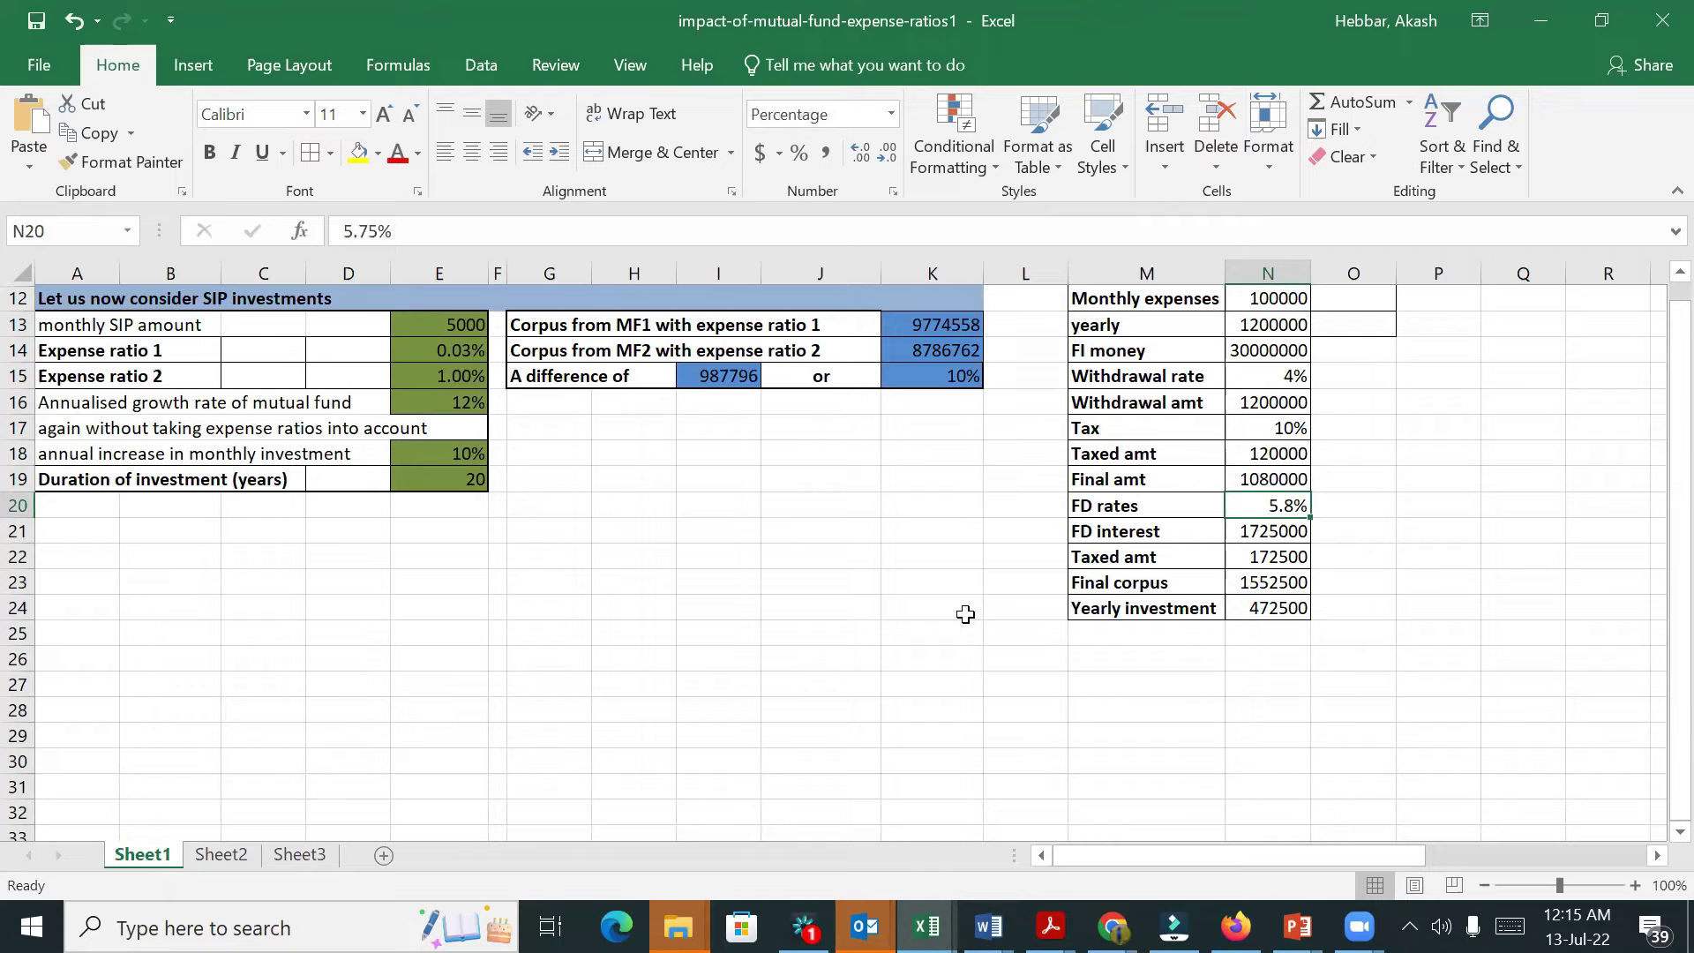
{"action": "key", "text": "Down"}
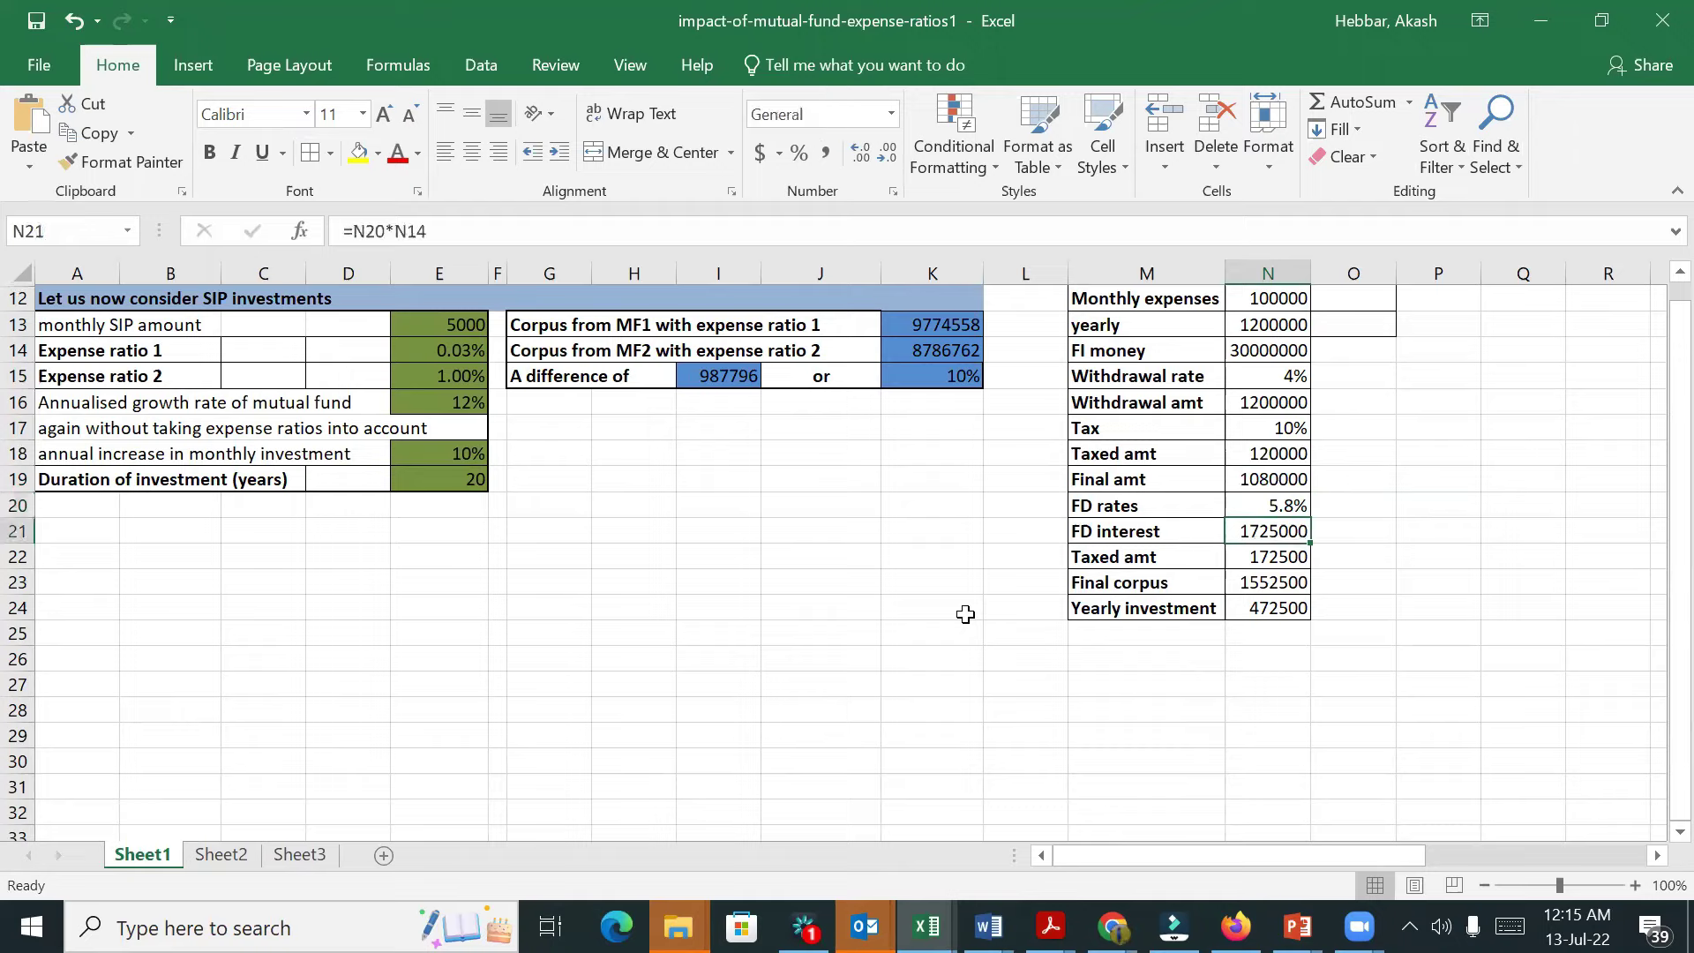
{"action": "key", "text": "Down"}
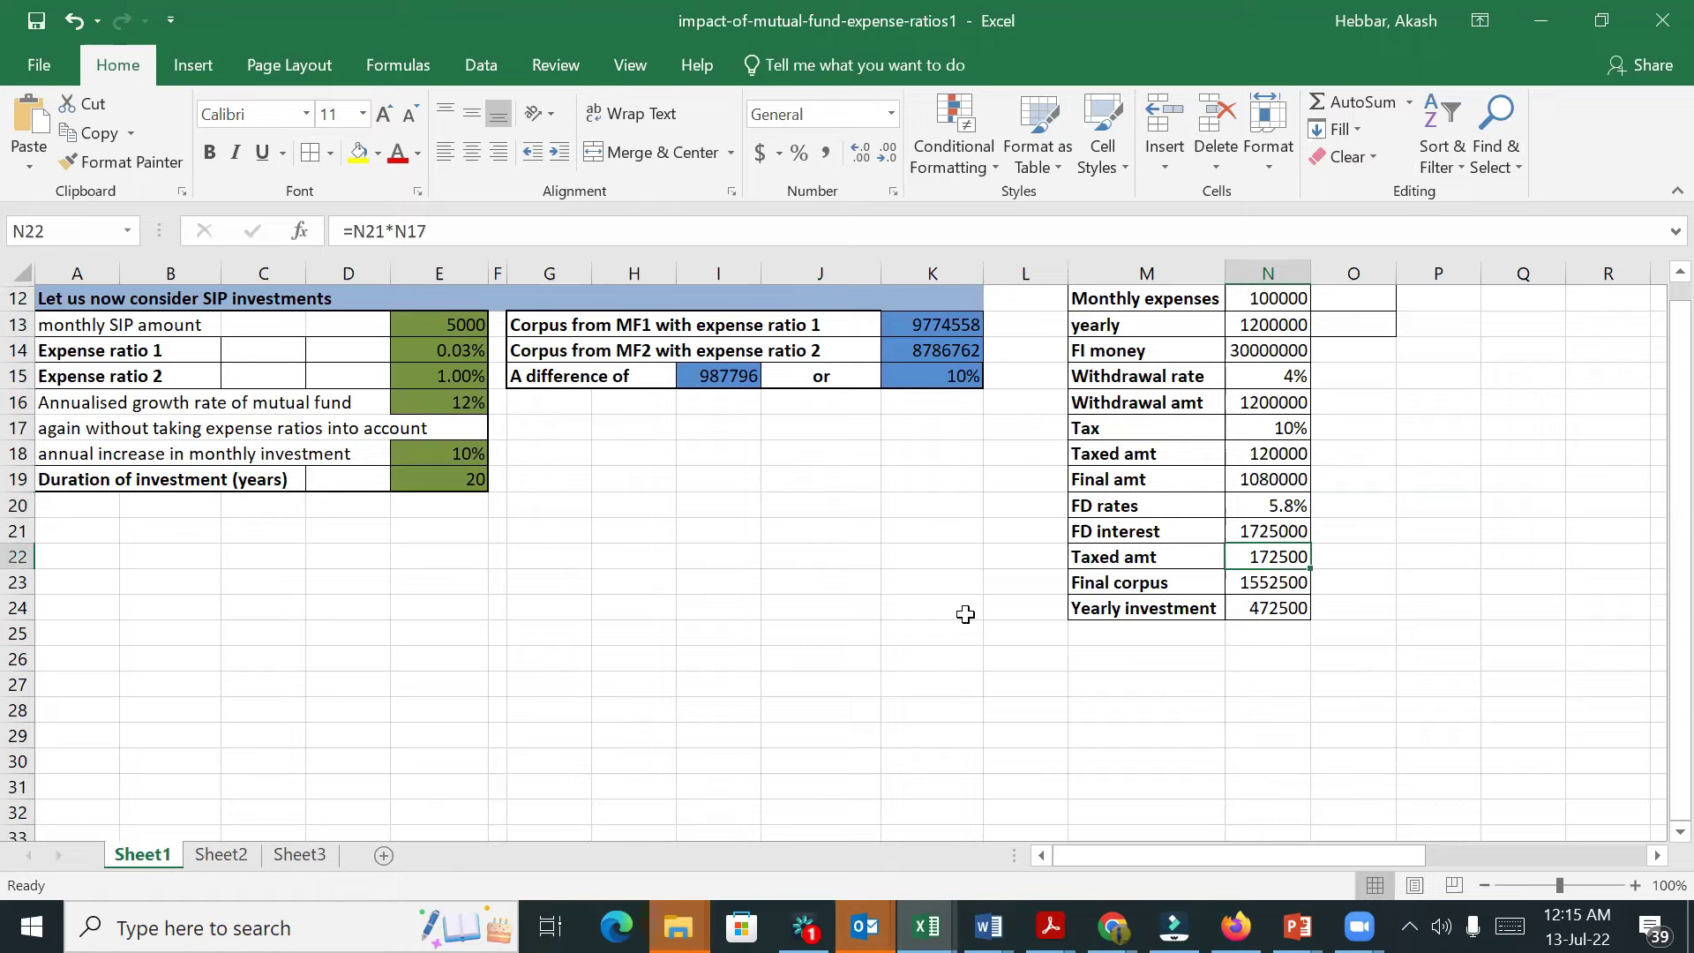
{"action": "key", "text": "Down"}
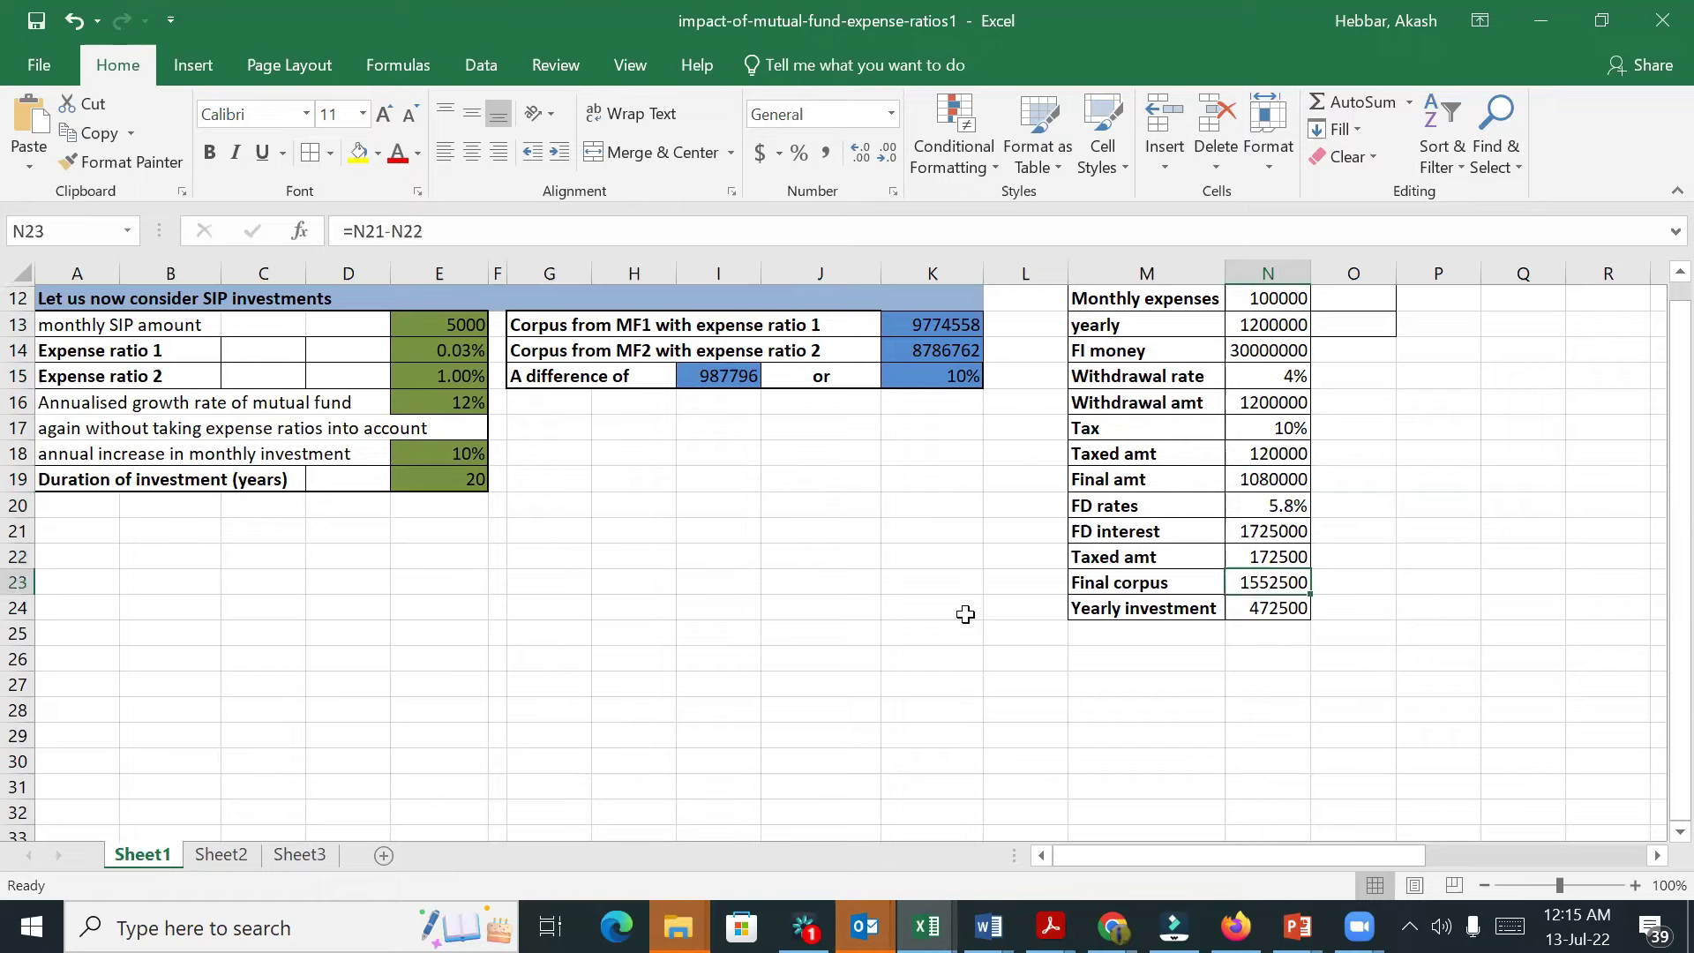
{"action": "key", "text": "Down"}
Compare the withdrawal cells with the FD figures in column N, ending on the yearly investment formula.
{"action": "key", "text": "Up"}
{"action": "key", "text": "Up"}
{"action": "key", "text": "Up"}
{"action": "key", "text": "Up"}
{"action": "key", "text": "Up"}
{"action": "key", "text": "Up"}
{"action": "key", "text": "Up"}
{"action": "key", "text": "Up"}
{"action": "key", "text": "Down"}
{"action": "key", "text": "Down"}
{"action": "key", "text": "Down"}
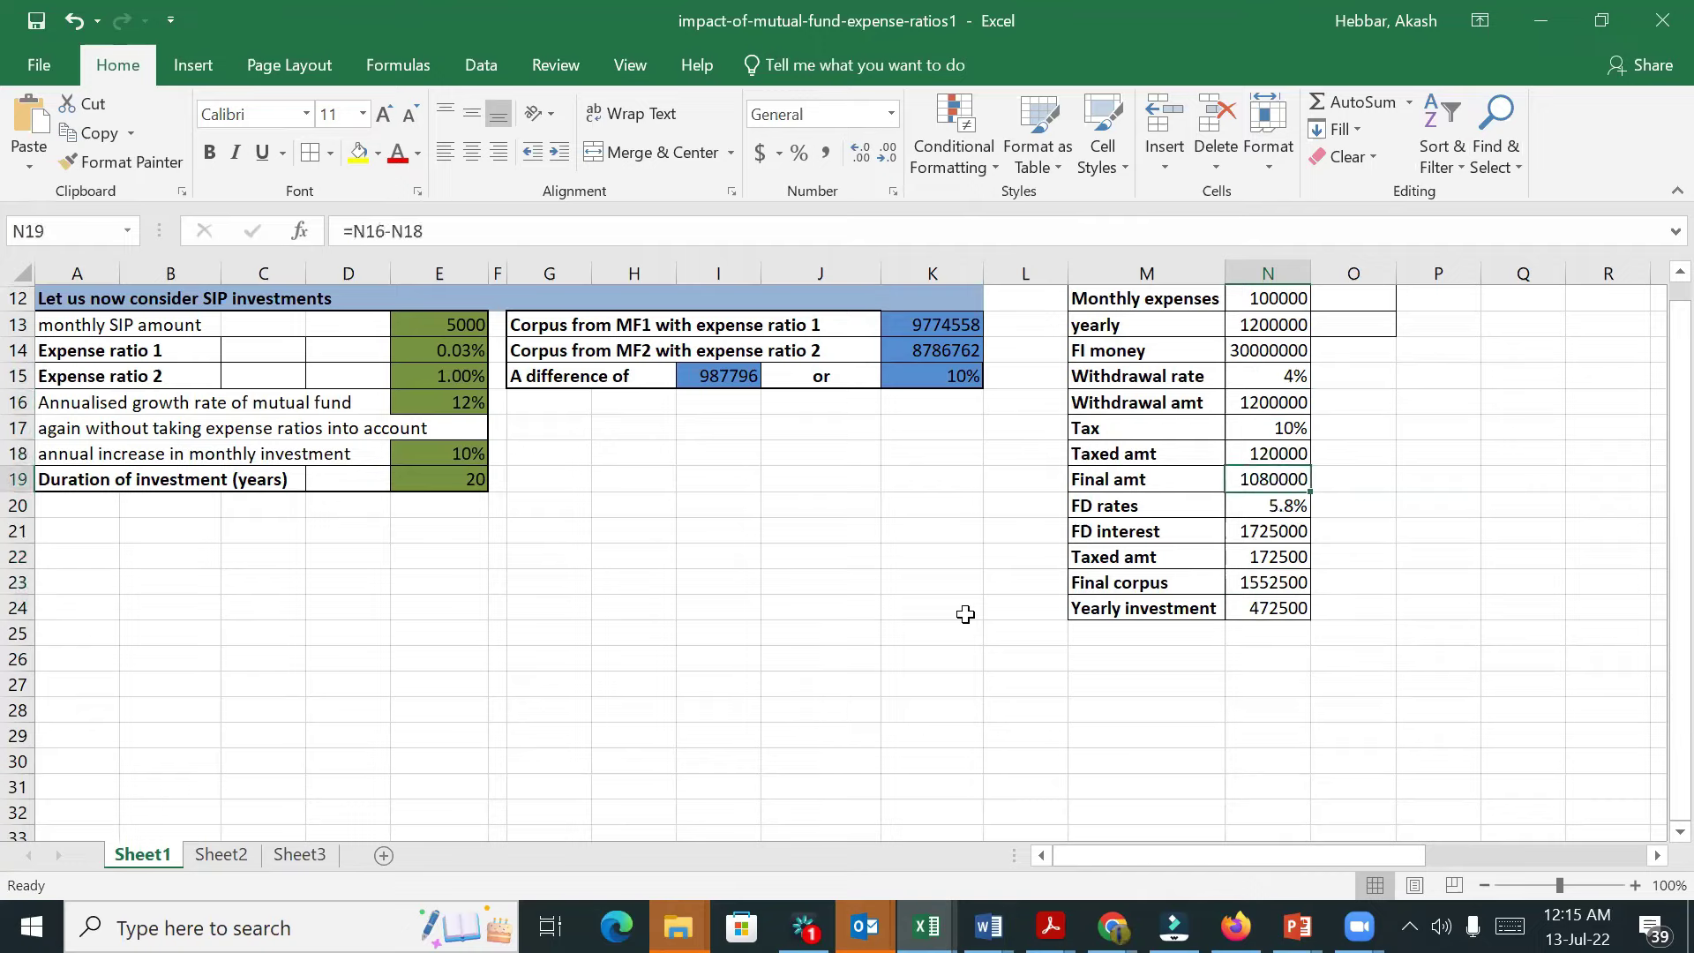
{"action": "key", "text": "Down"}
{"action": "key", "text": "Down"}
{"action": "key", "text": "Down"}
{"action": "key", "text": "Down"}
{"action": "key", "text": "Down"}
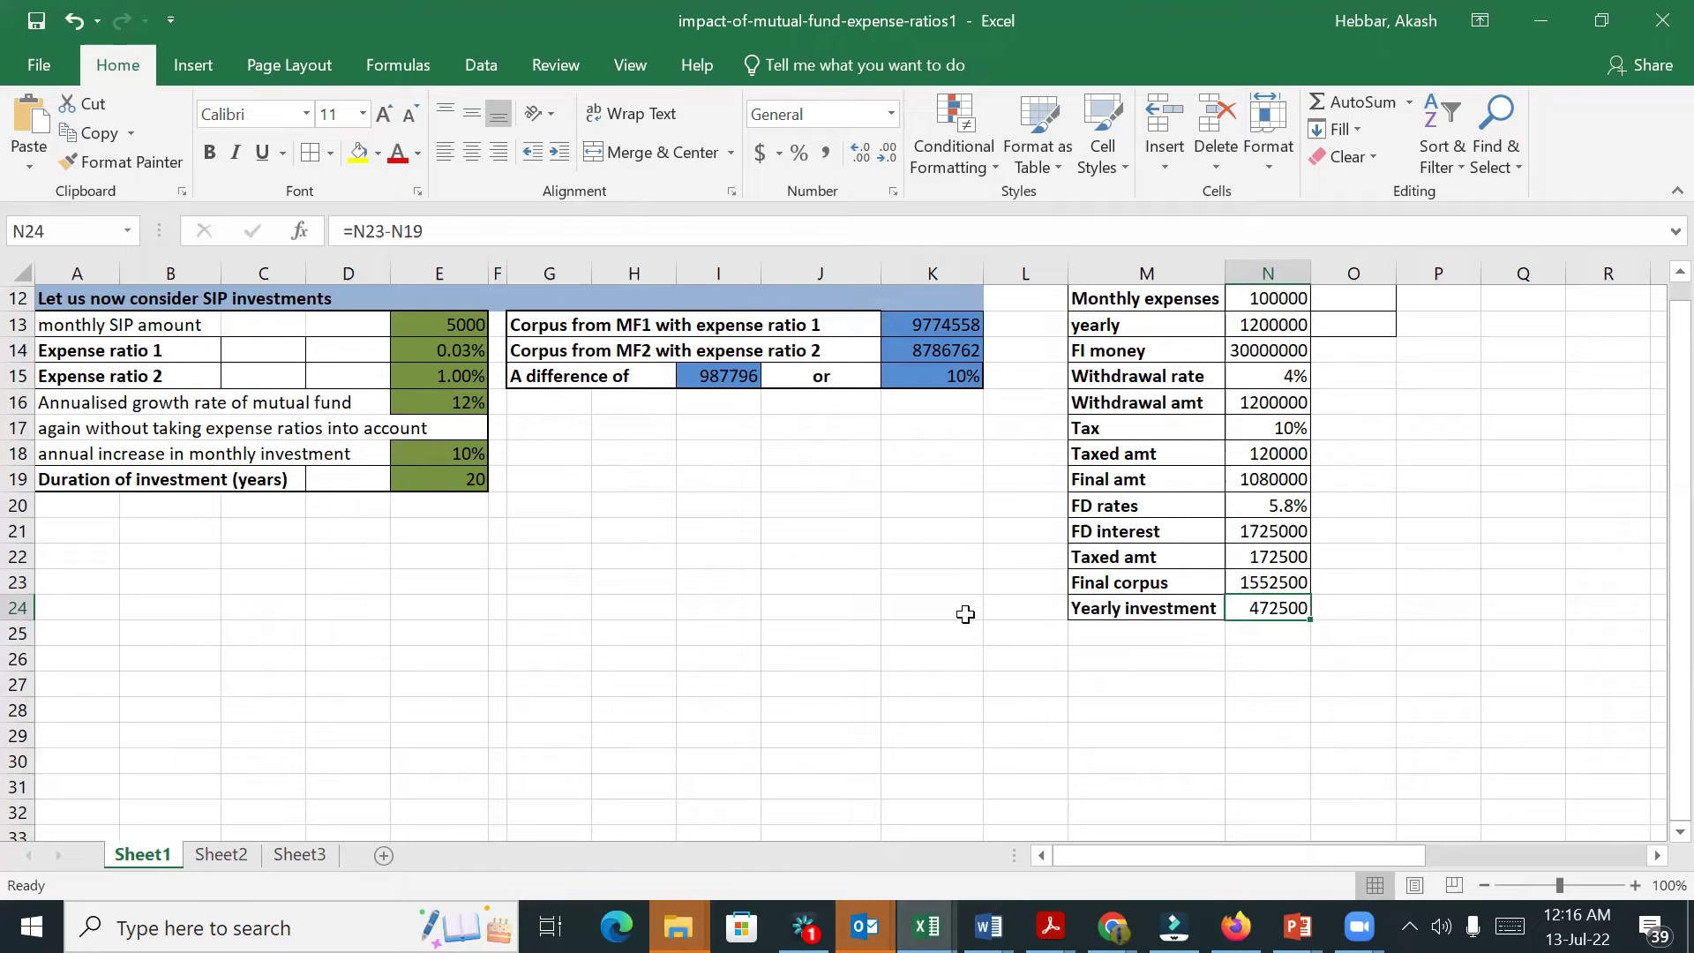
Set the FD rate in N20 to 40% and check the resulting yearly investment.
{"action": "key", "text": "Up"}
{"action": "key", "text": "Up"}
{"action": "key", "text": "Up"}
{"action": "key", "text": "Up"}
{"action": "key", "text": "Up"}
{"action": "key", "text": "Up"}
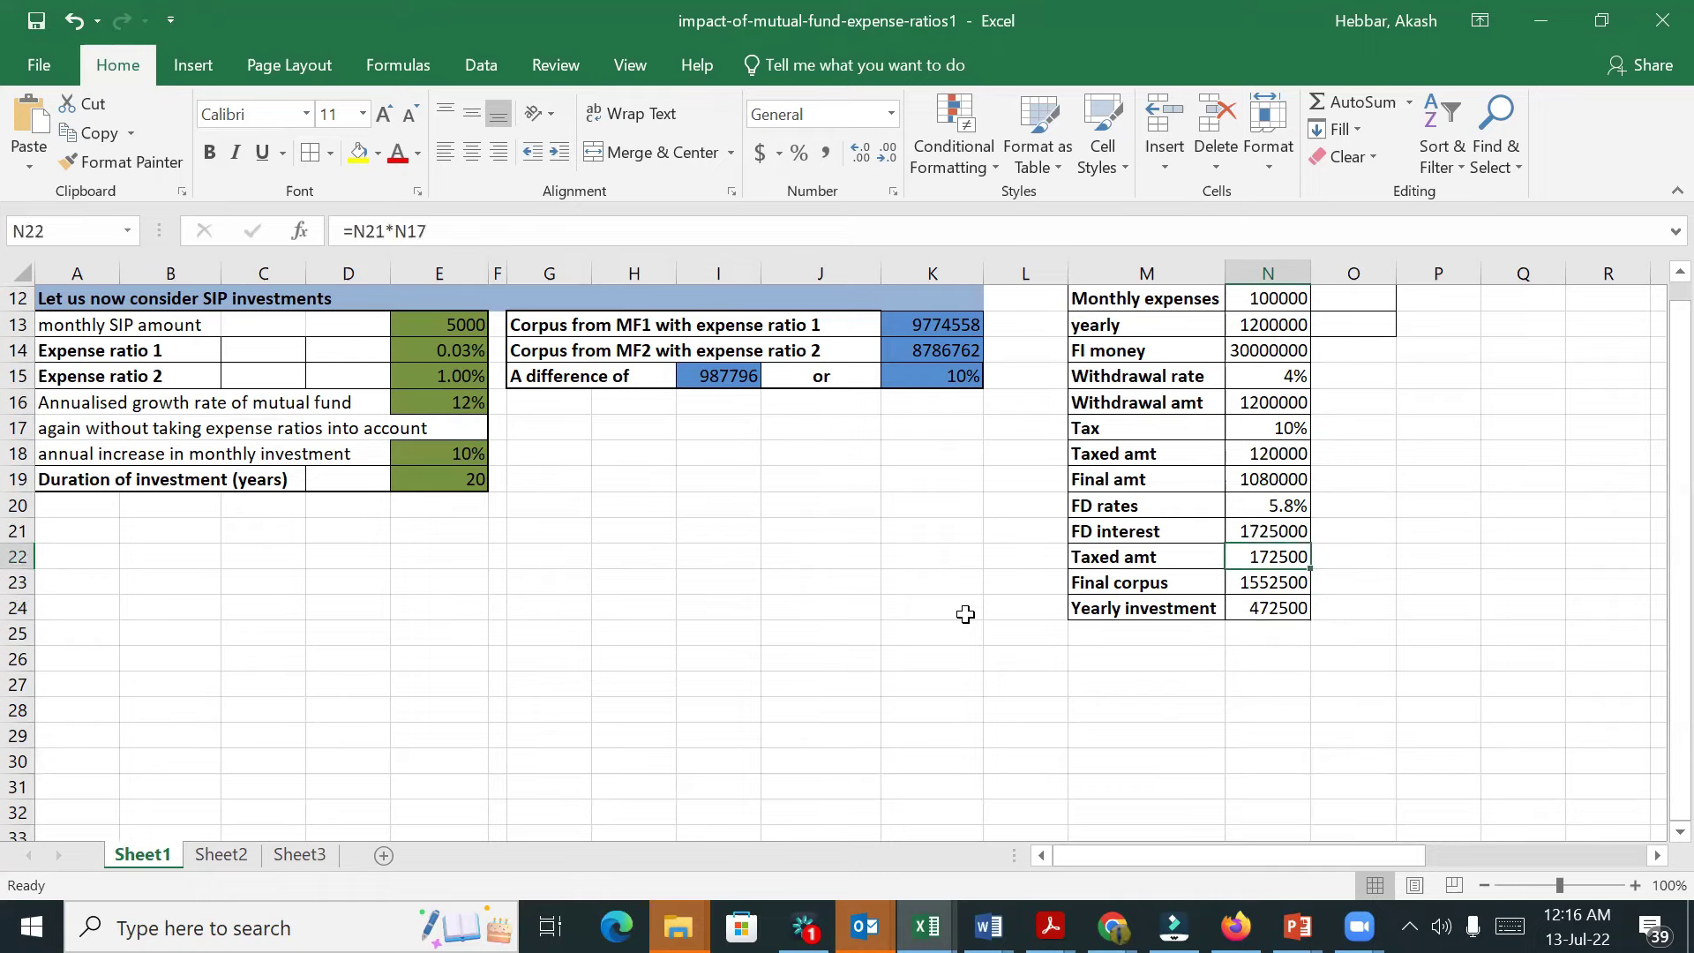
{"action": "key", "text": "Down"}
{"action": "key", "text": "Down"}
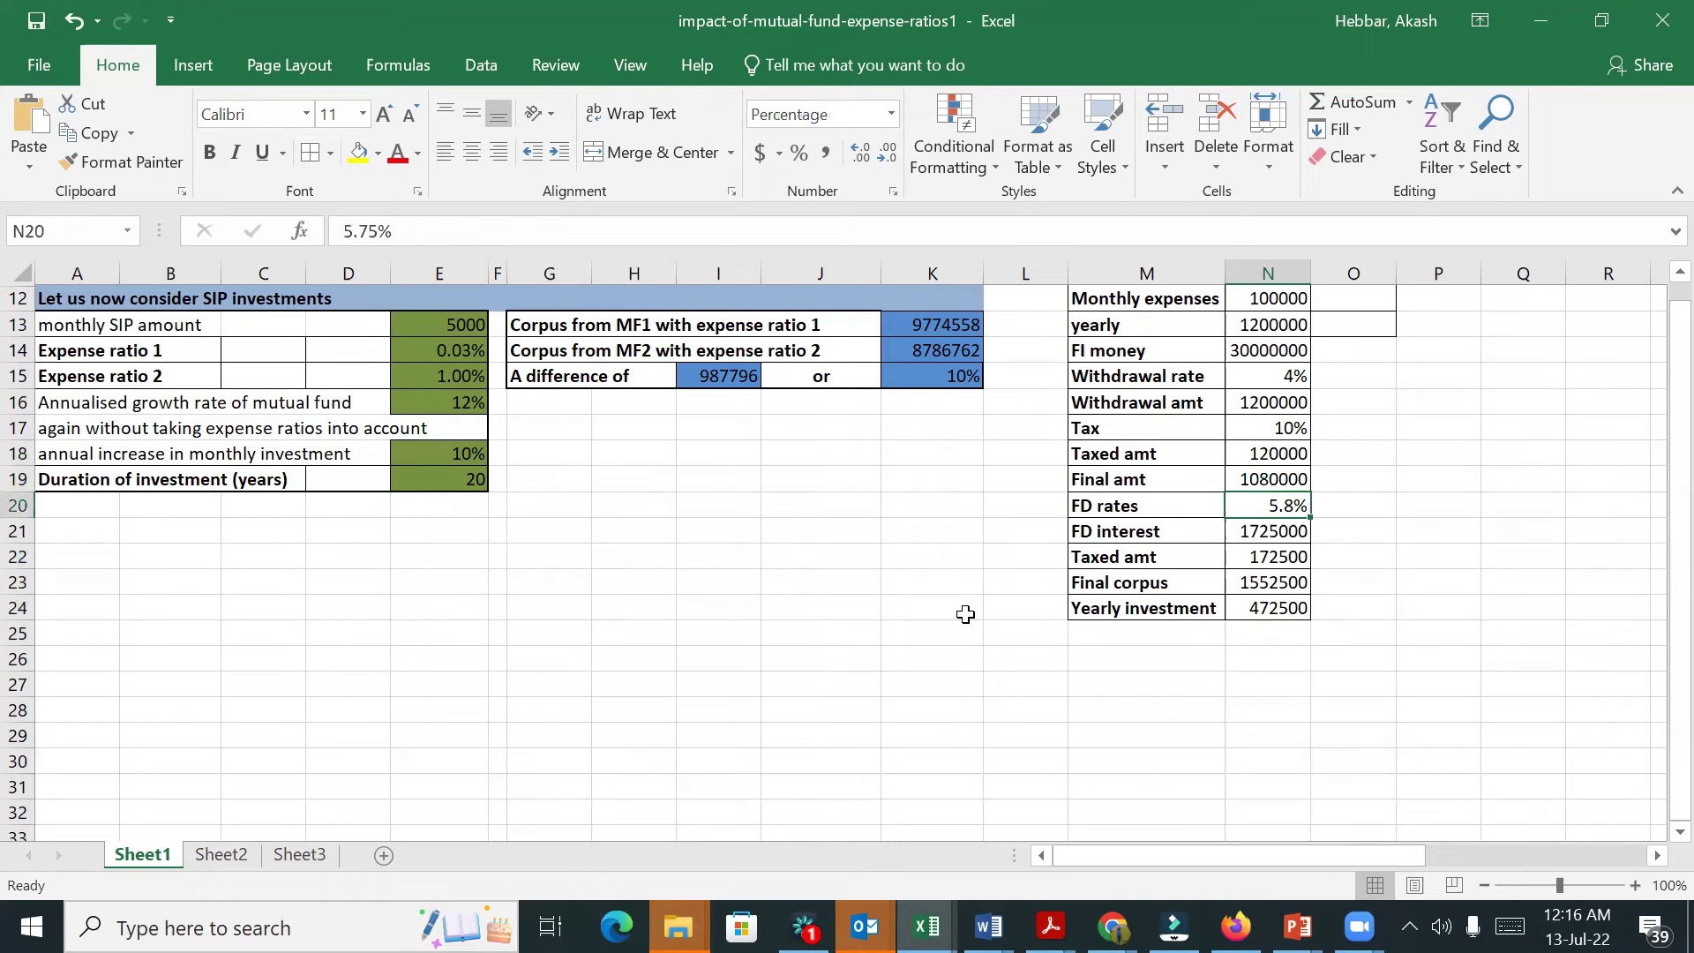
{"action": "type", "text": "40"}
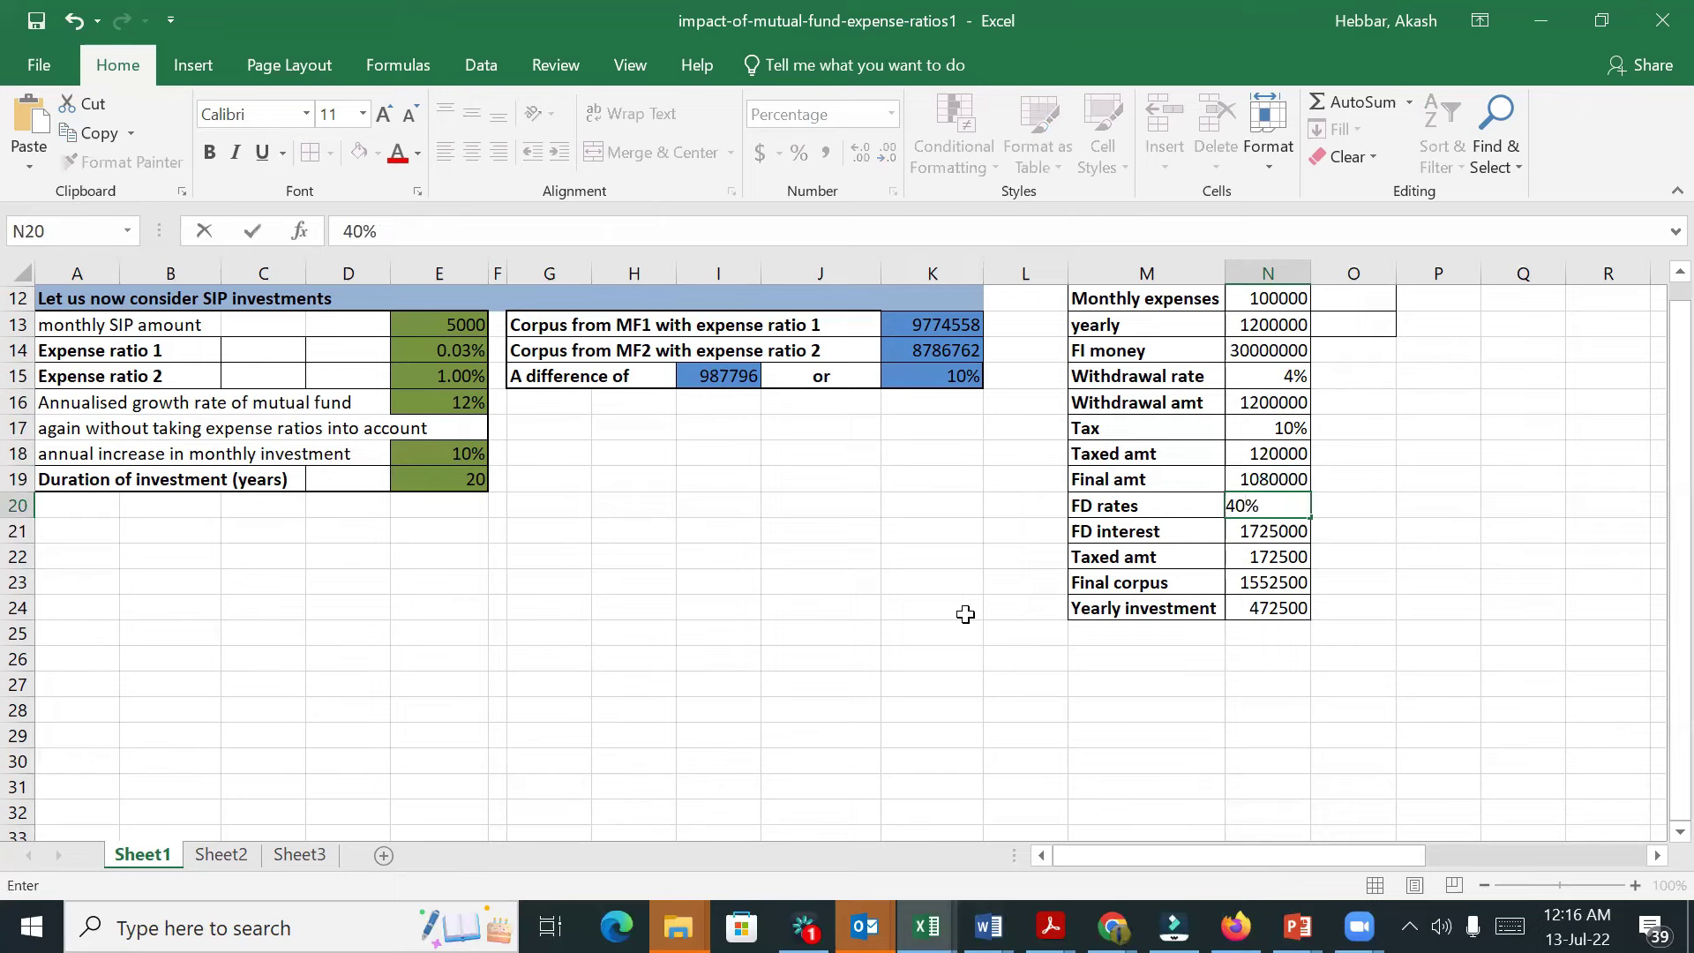
{"action": "key", "text": "Return"}
{"action": "key", "text": "Down"}
{"action": "key", "text": "Down"}
{"action": "key", "text": "Down"}
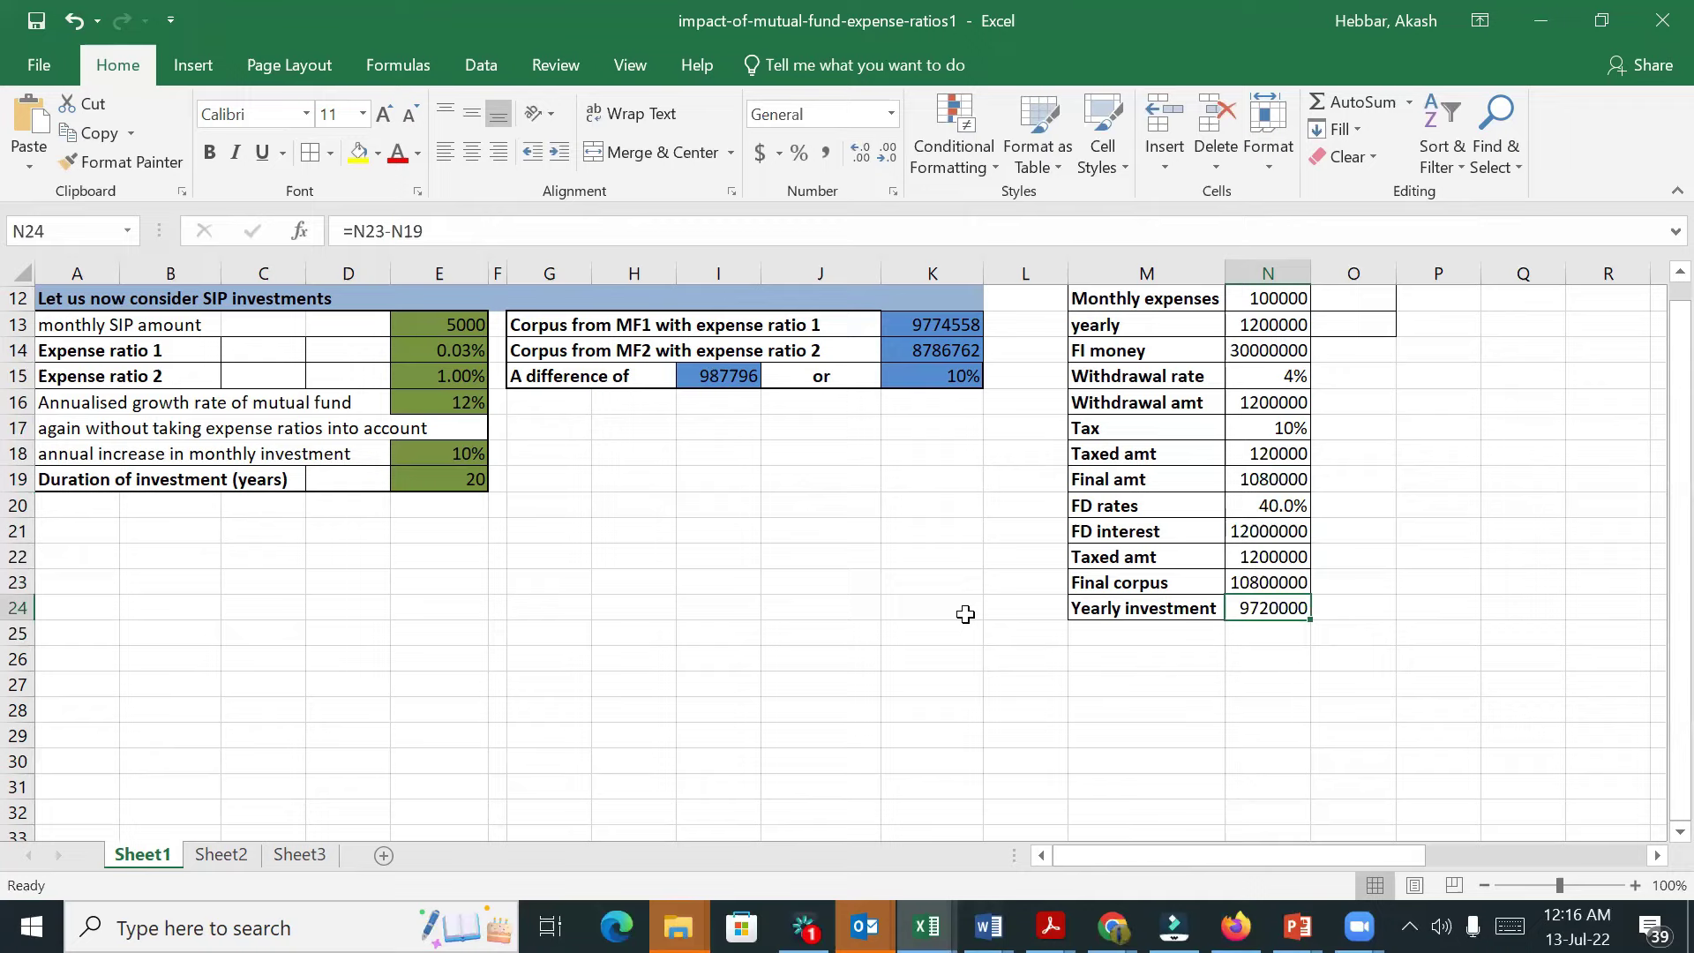
{"action": "key", "text": "Up"}
{"action": "key", "text": "Up"}
{"action": "key", "text": "Up"}
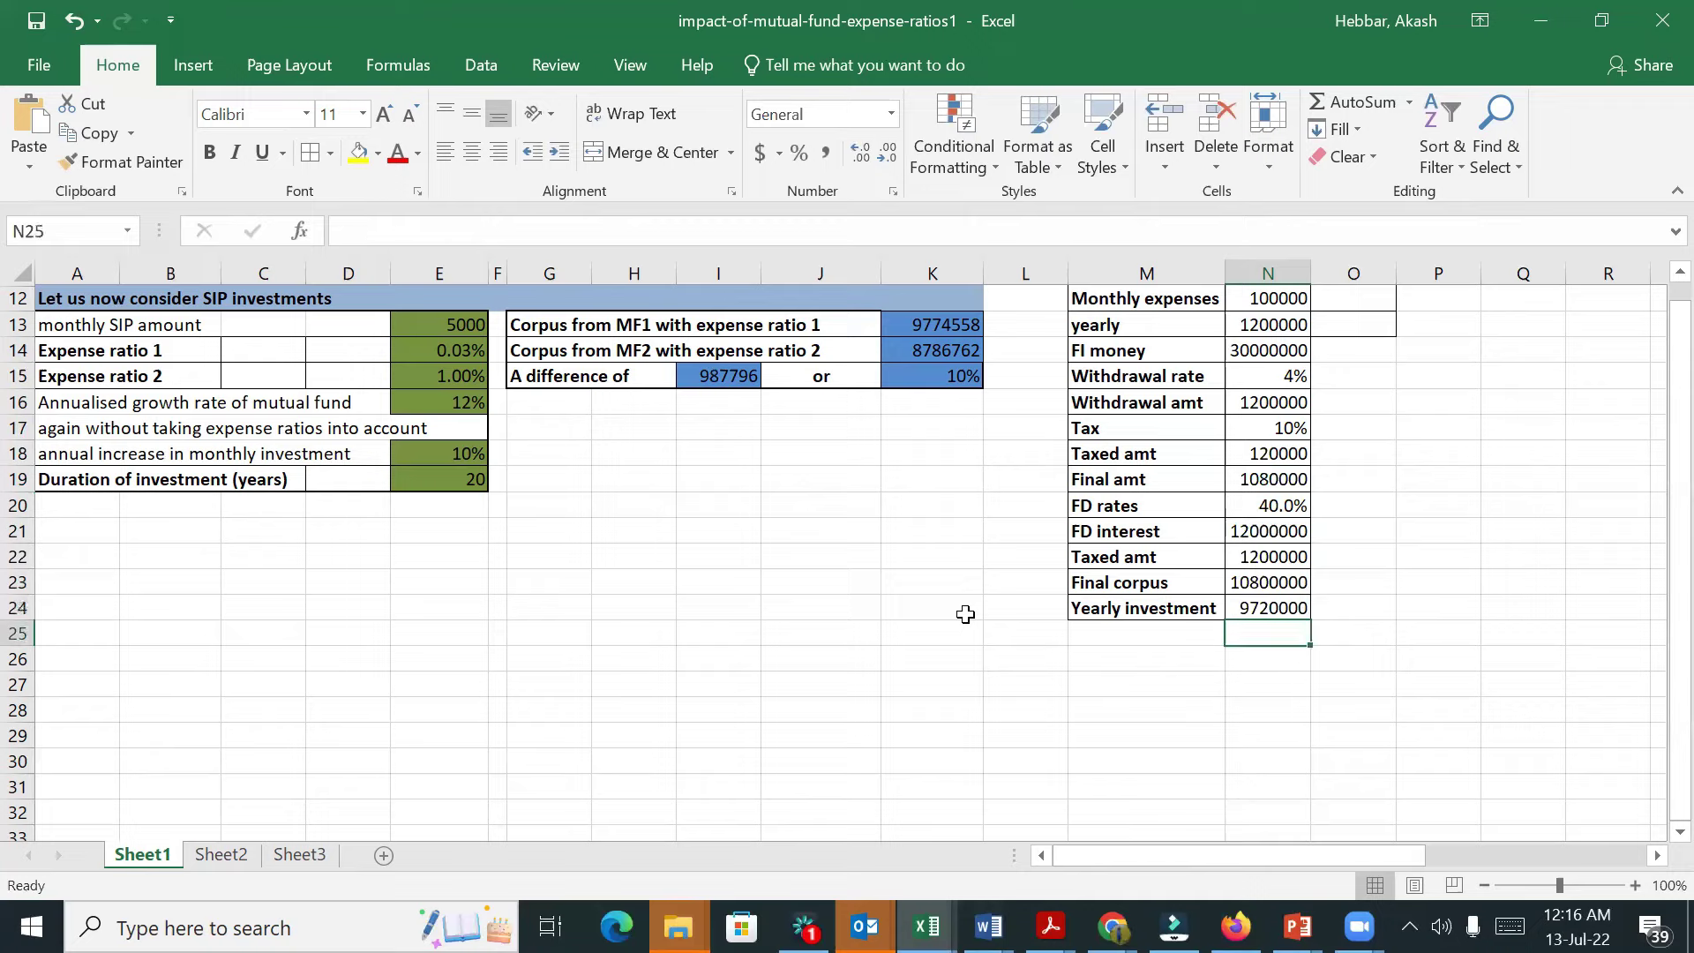
{"action": "key", "text": "Down"}
{"action": "key", "text": "Down"}
{"action": "key", "text": "Down"}
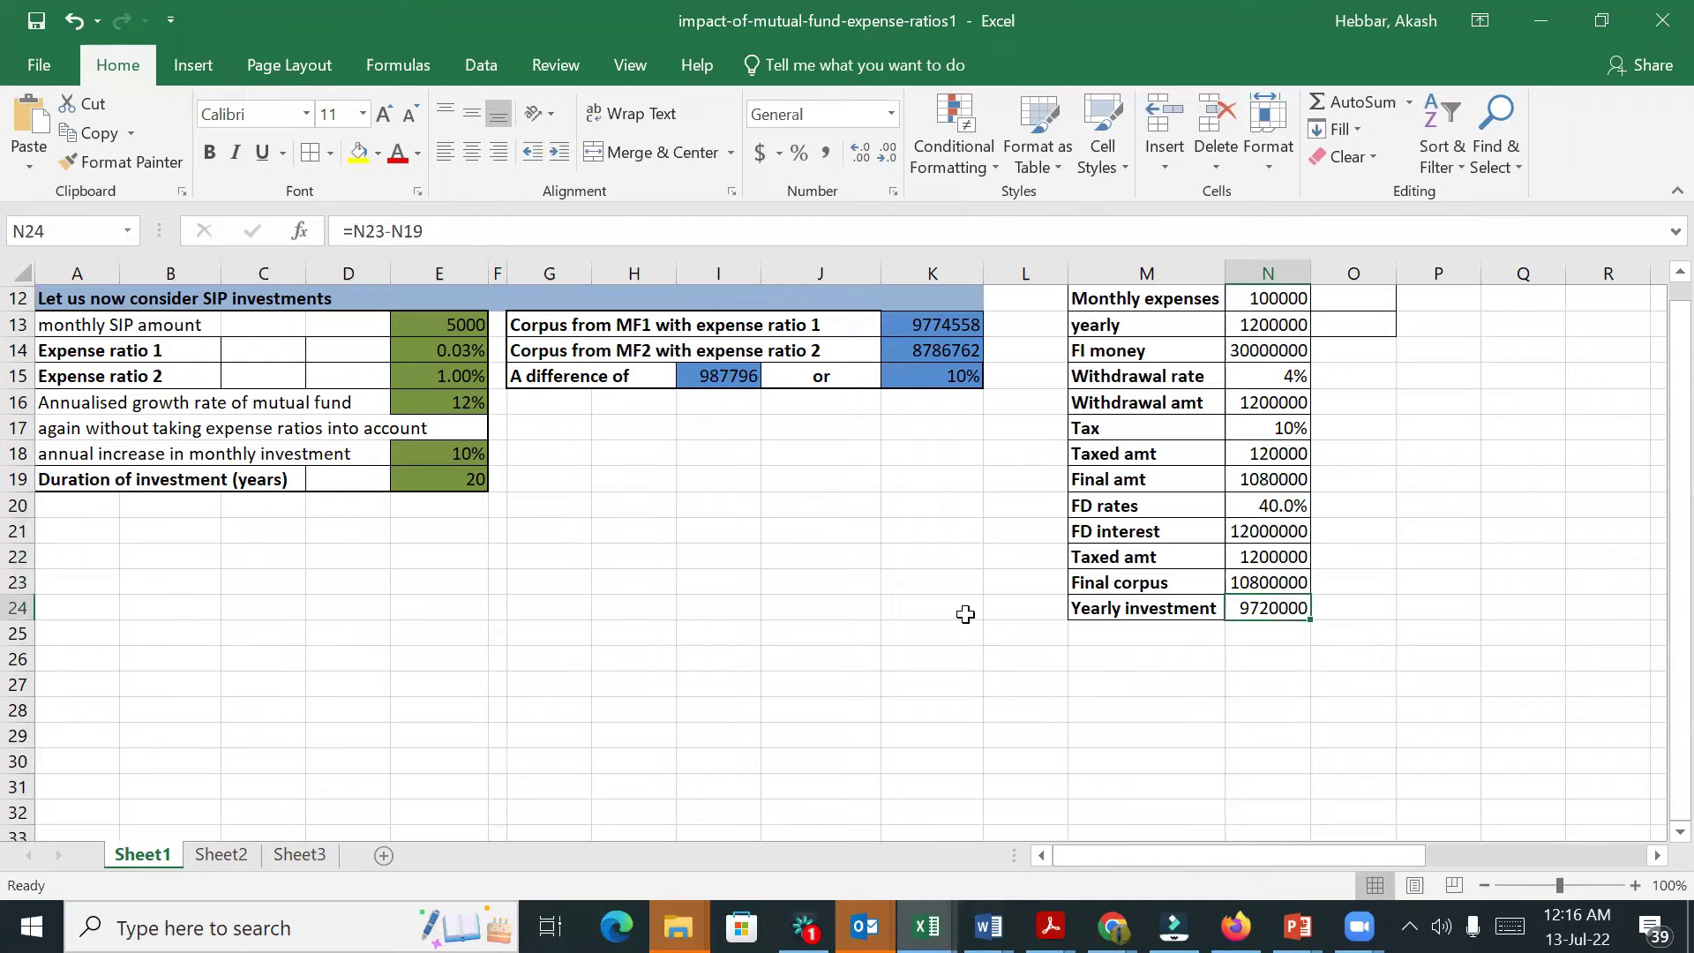
Set the FD rate in N20 back to 5.75%.
{"action": "key", "text": "Up"}
{"action": "key", "text": "Up"}
{"action": "key", "text": "Up"}
{"action": "key", "text": "Up"}
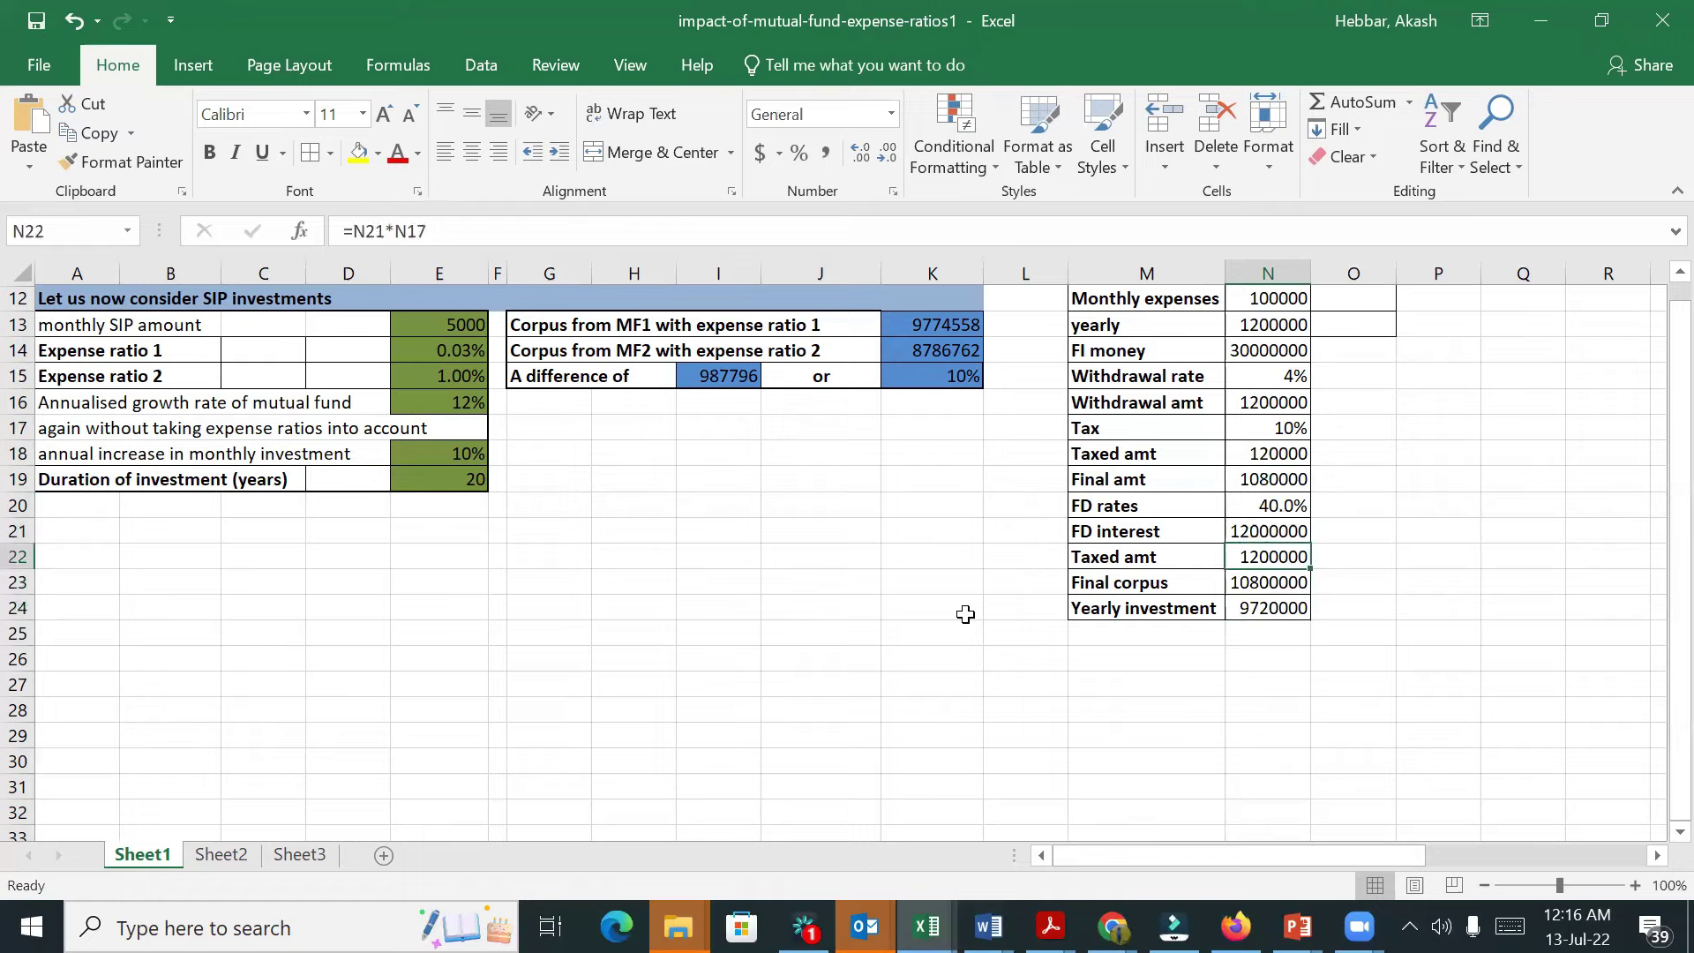
{"action": "key", "text": "Left"}
{"action": "key", "text": "Right"}
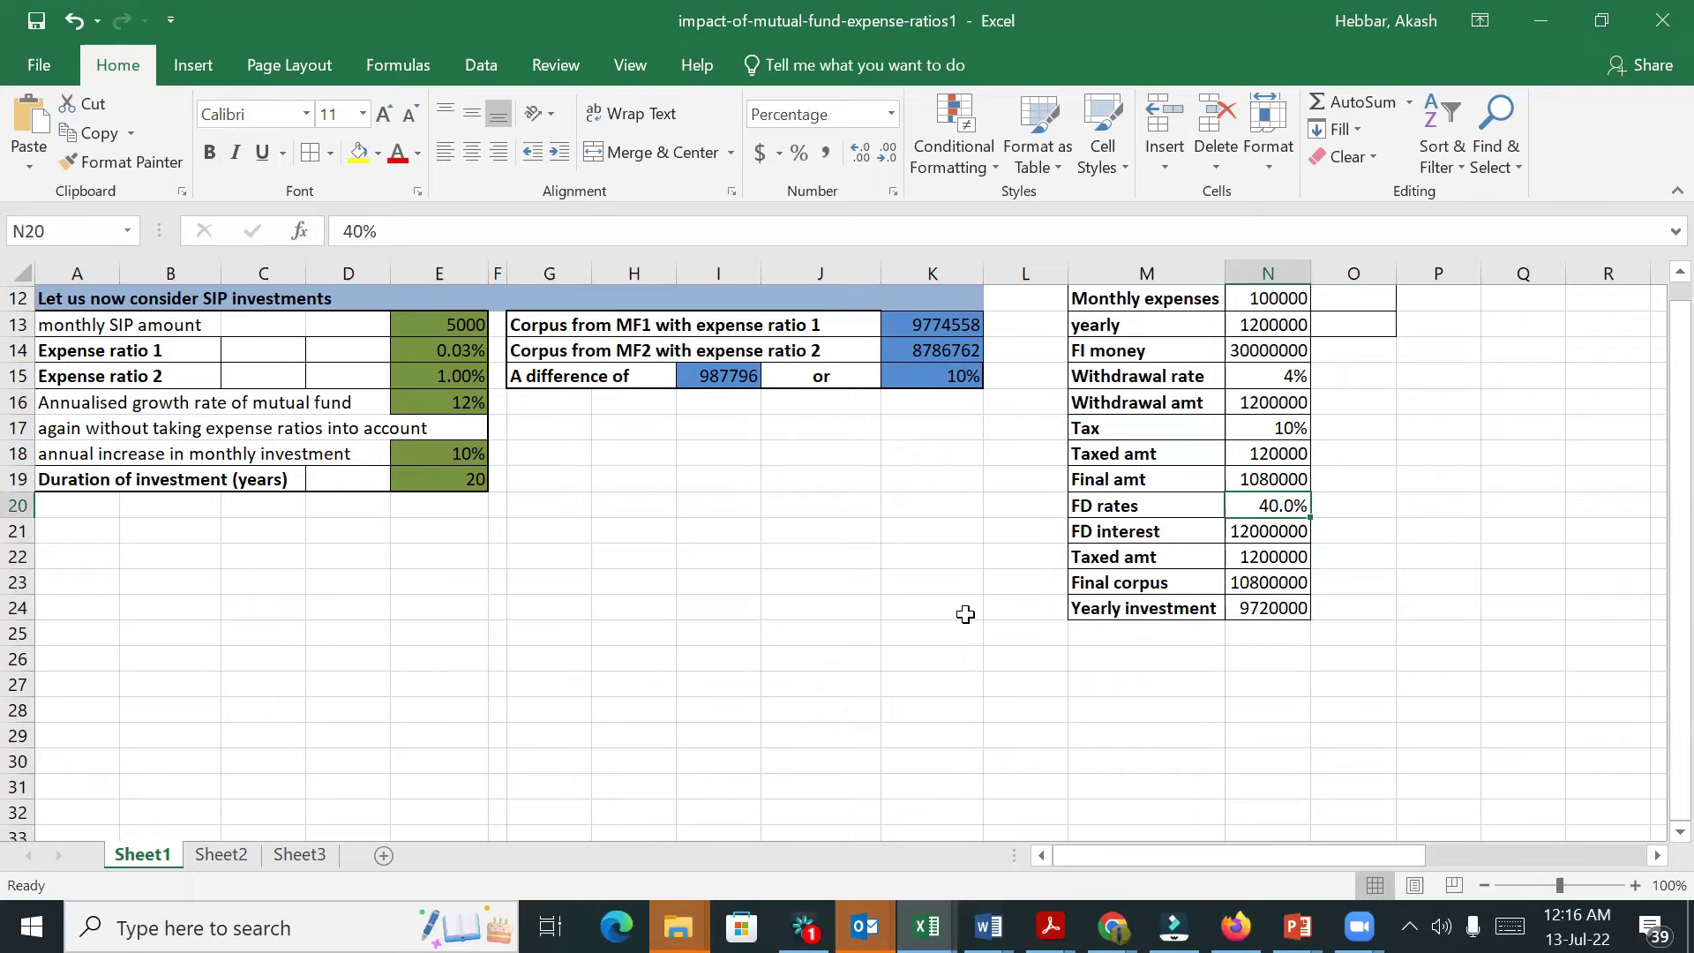
{"action": "type", "text": "5.75"}
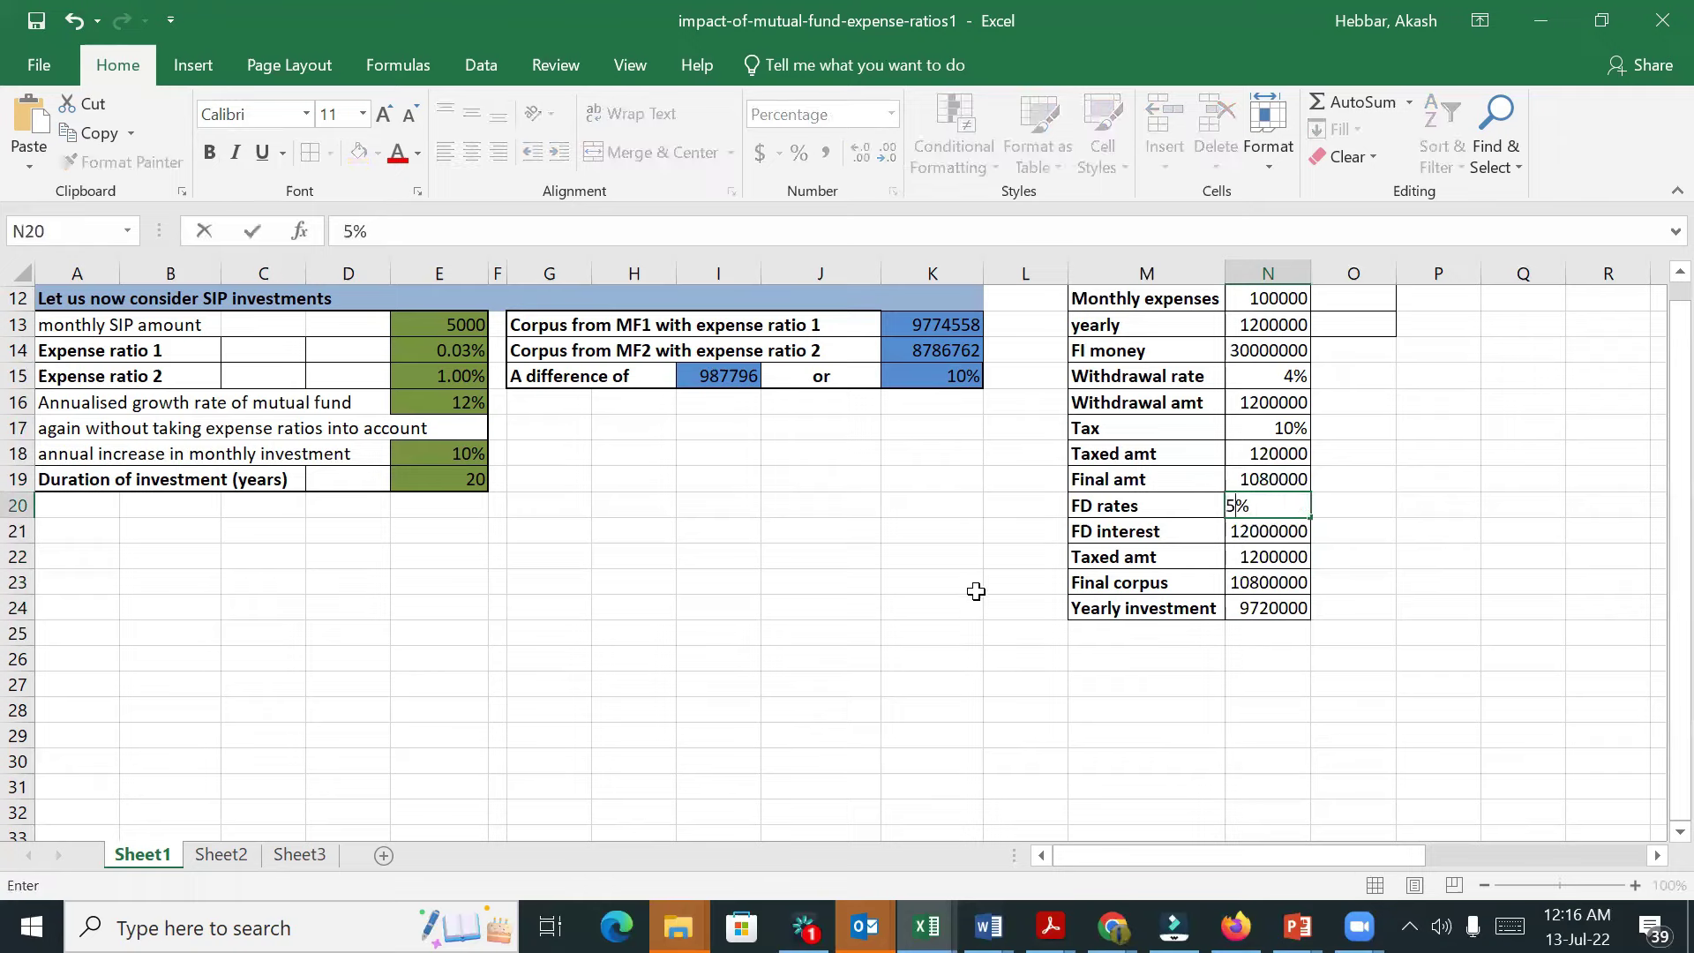
{"action": "key", "text": "Return"}
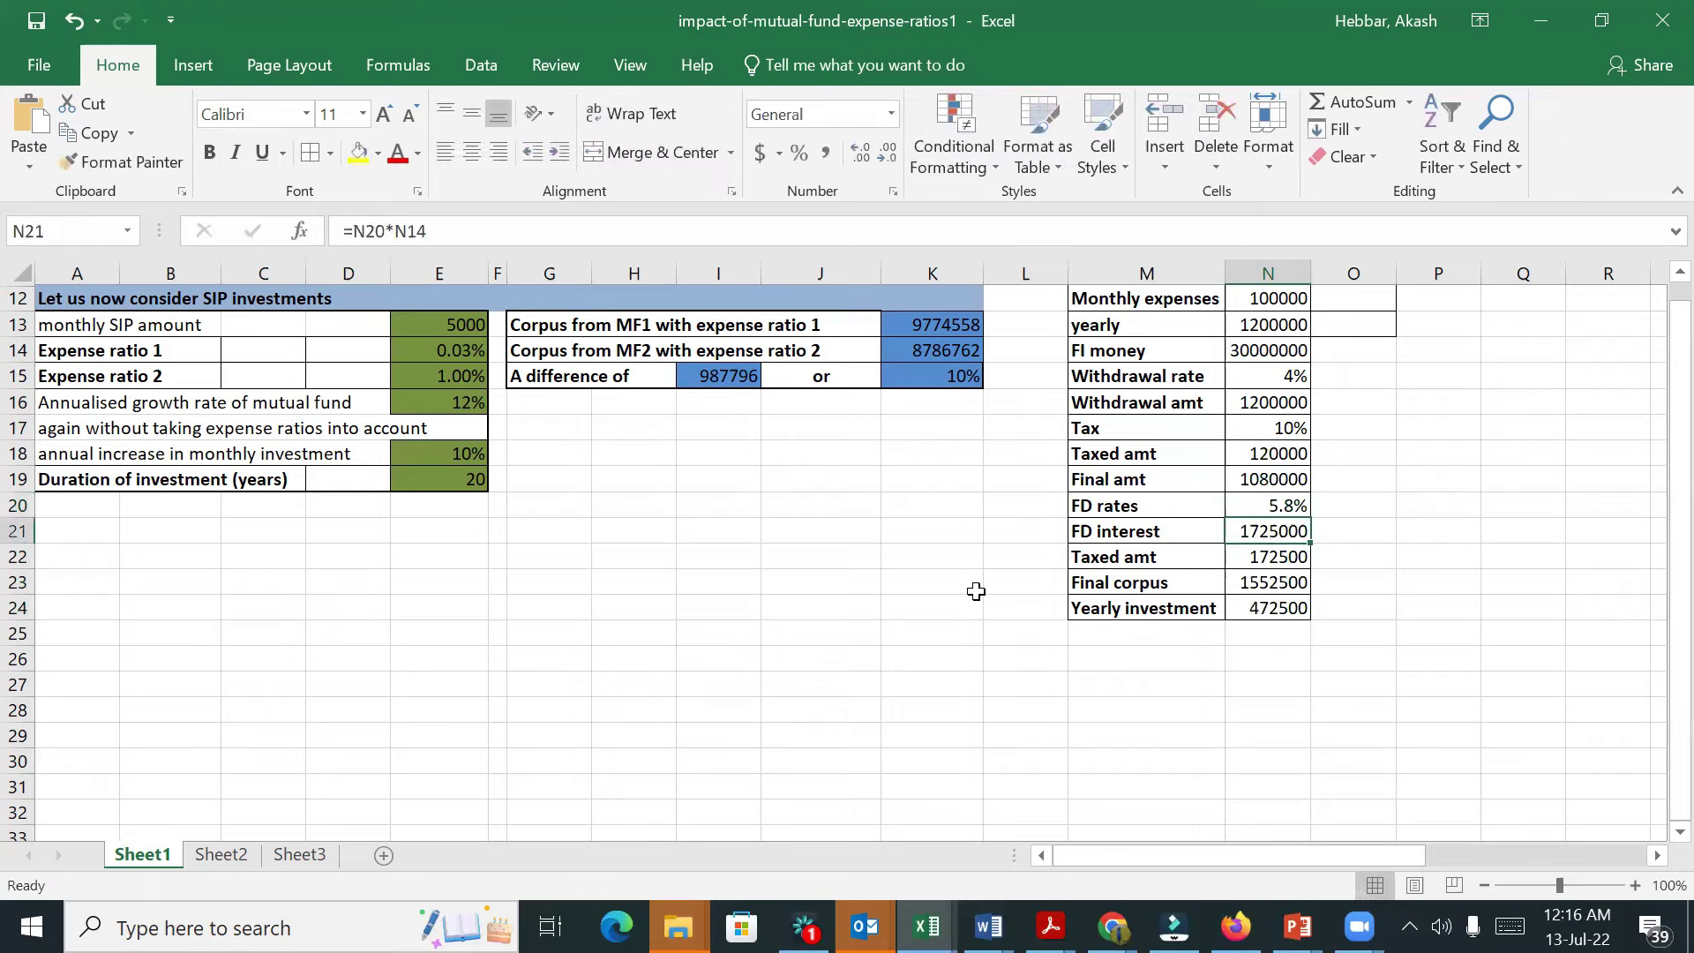
{"action": "key", "text": "Up"}
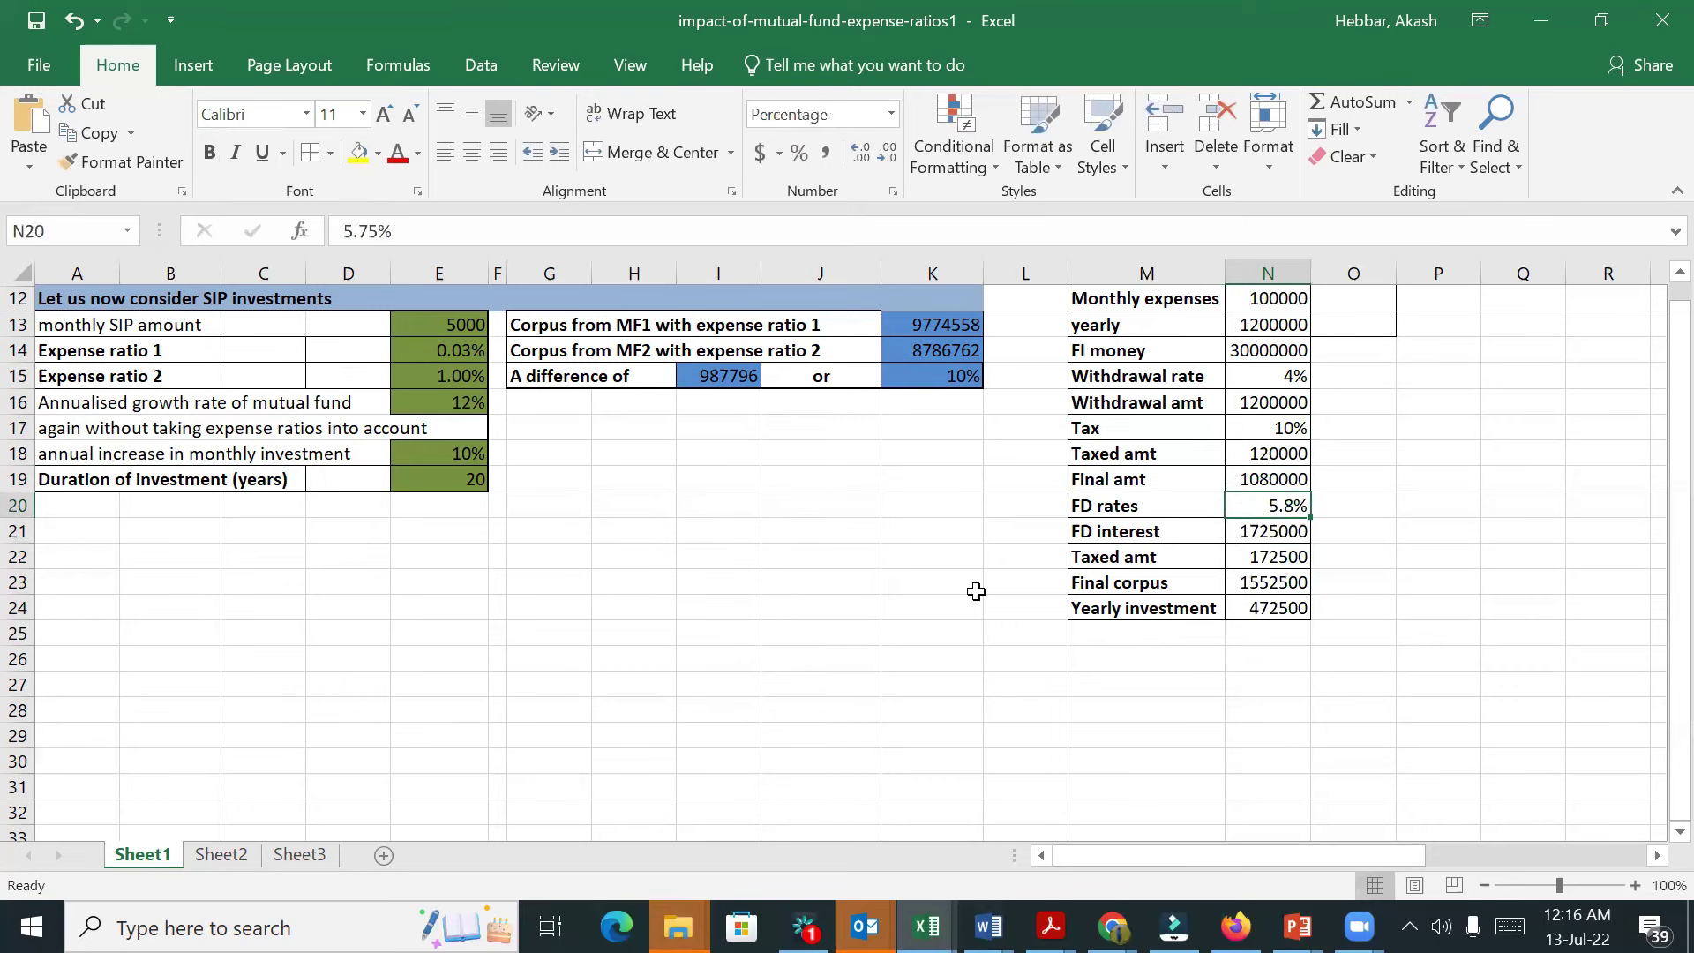
Switch to the PowerPoint slide show and advance to the "Ways to invest in India" slide.
{"action": "key", "text": "alt+Tab"}
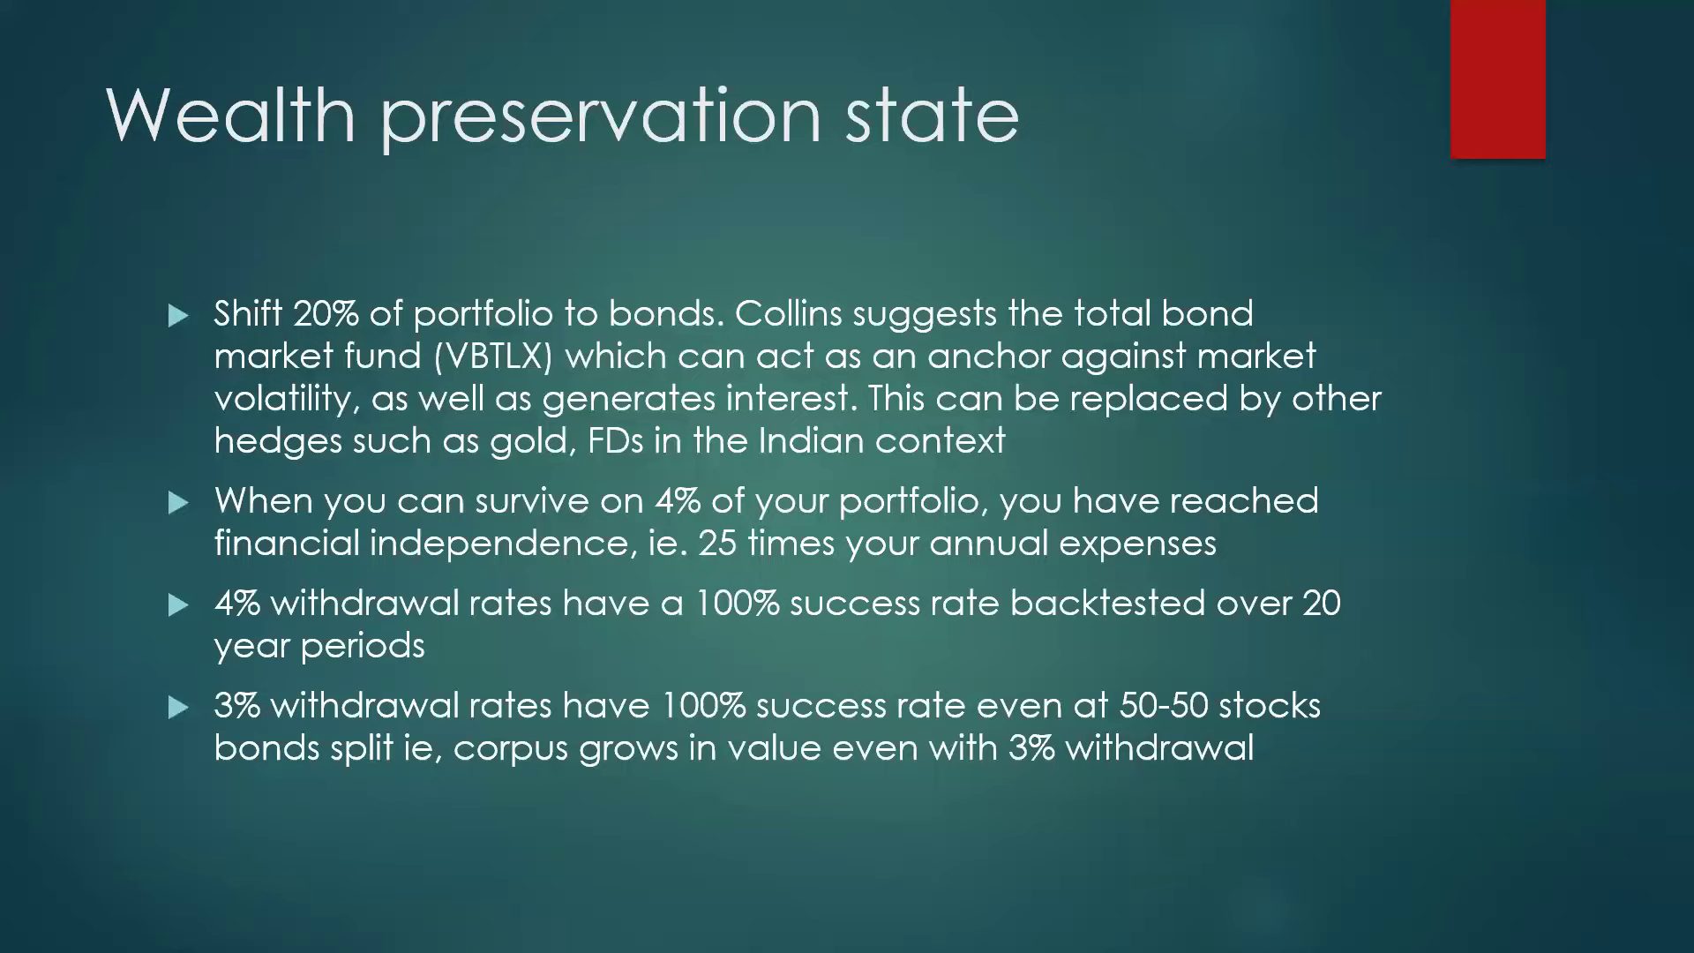
{"action": "key", "text": "Right"}
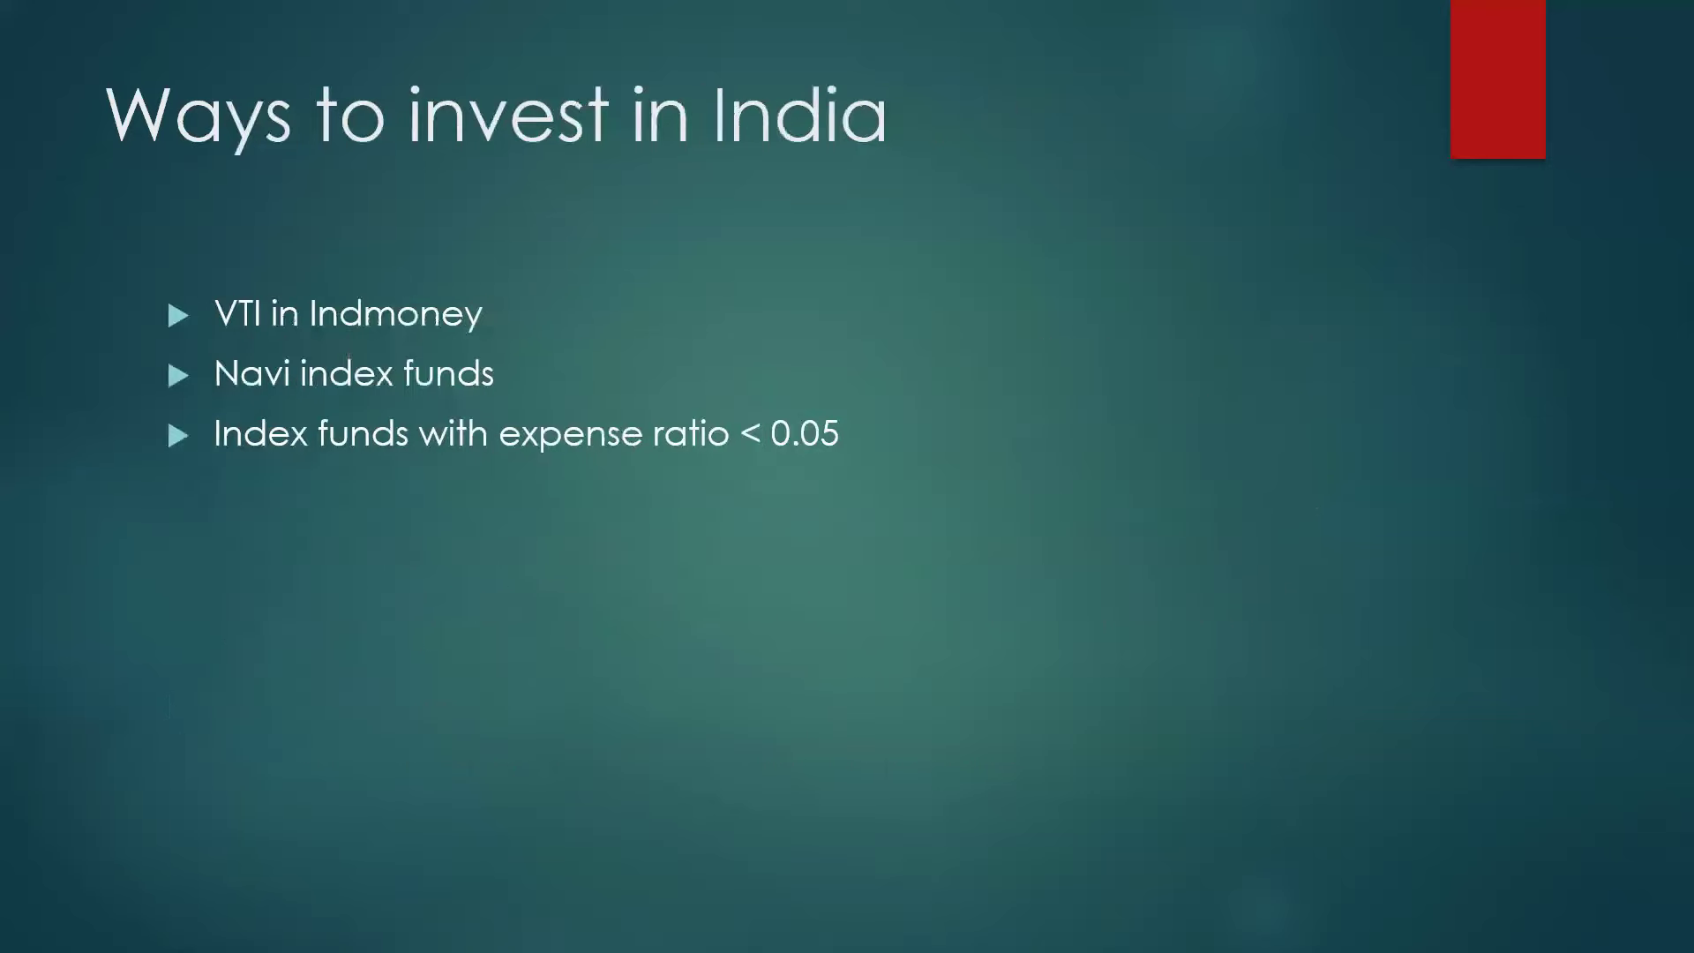